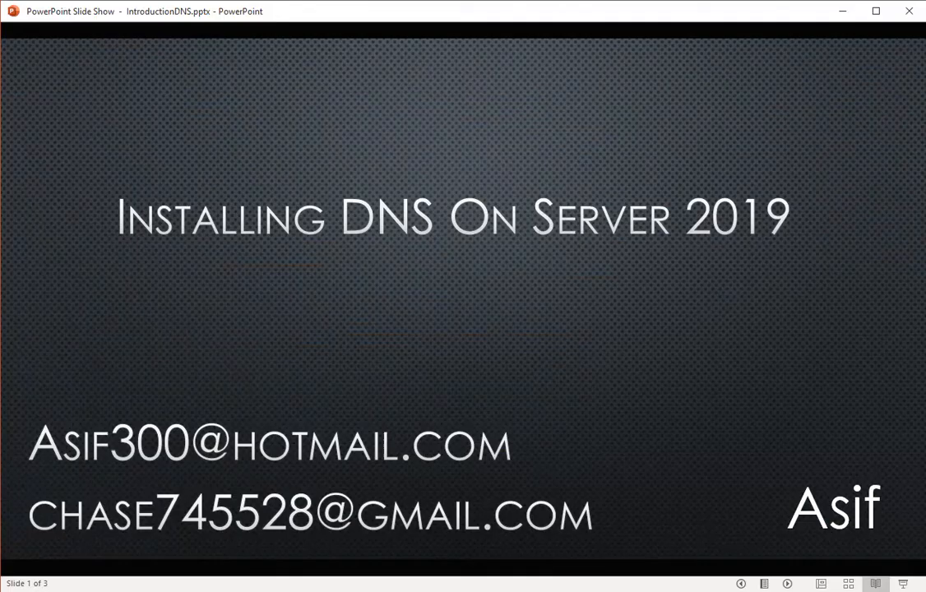
Advance the slideshow to the network diagram slide and switch to the server virtual machine.
{"action": "left_click", "coordinate": [560, 360]}
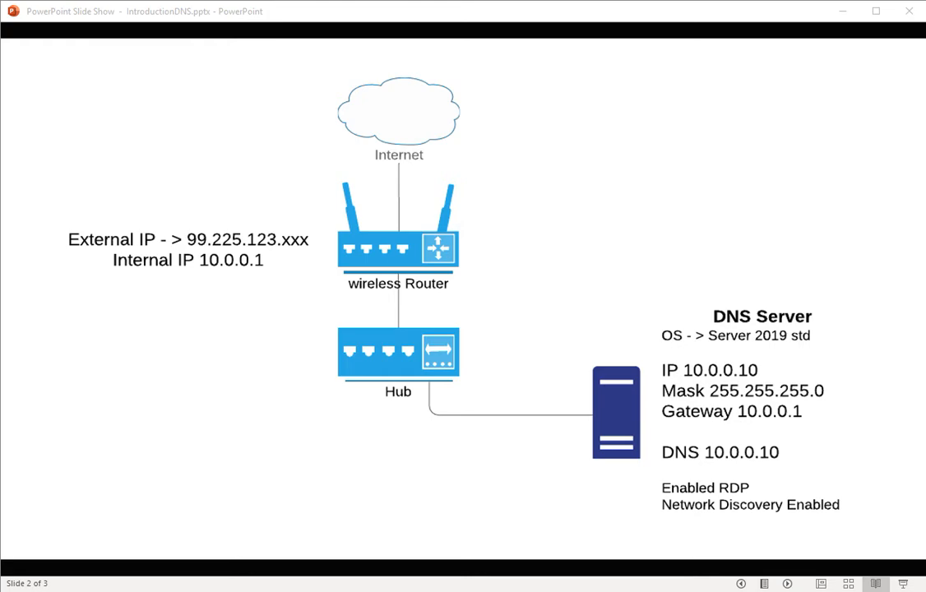
{"action": "key", "text": "alt+Tab"}
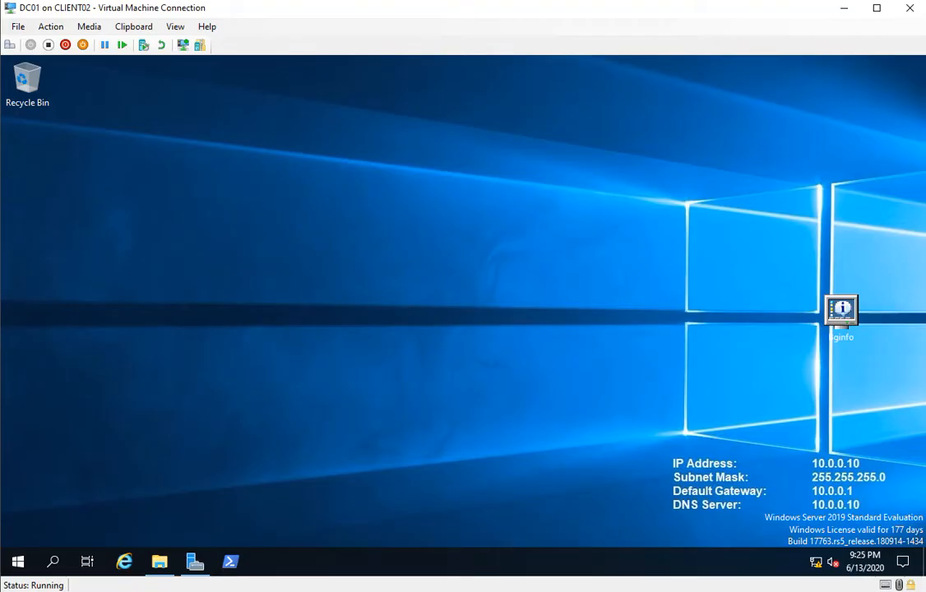
Open This PC's system properties and set the computer's primary DNS suffix to teksite.local.
{"action": "left_click", "coordinate": [160, 561]}
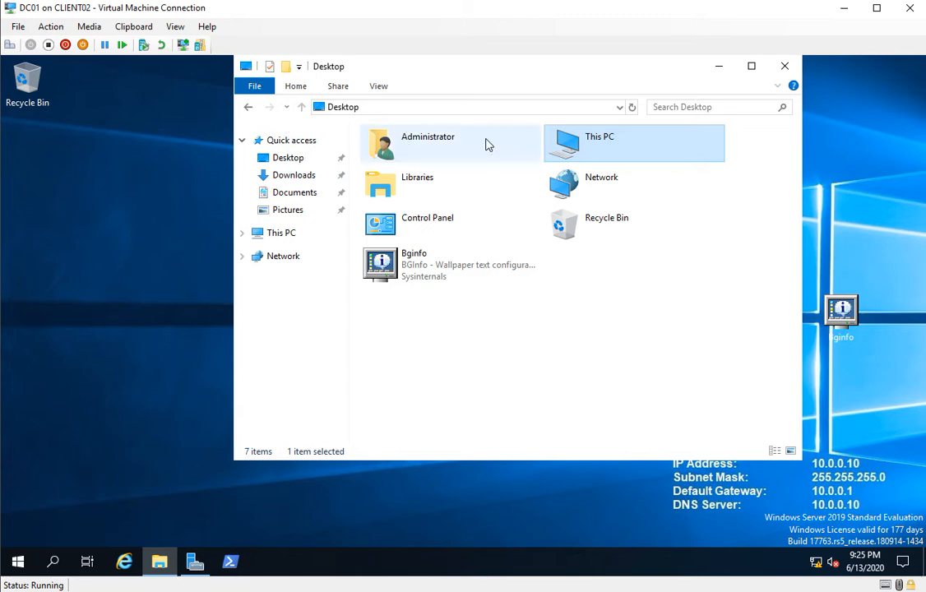
{"action": "right_click", "coordinate": [567, 146]}
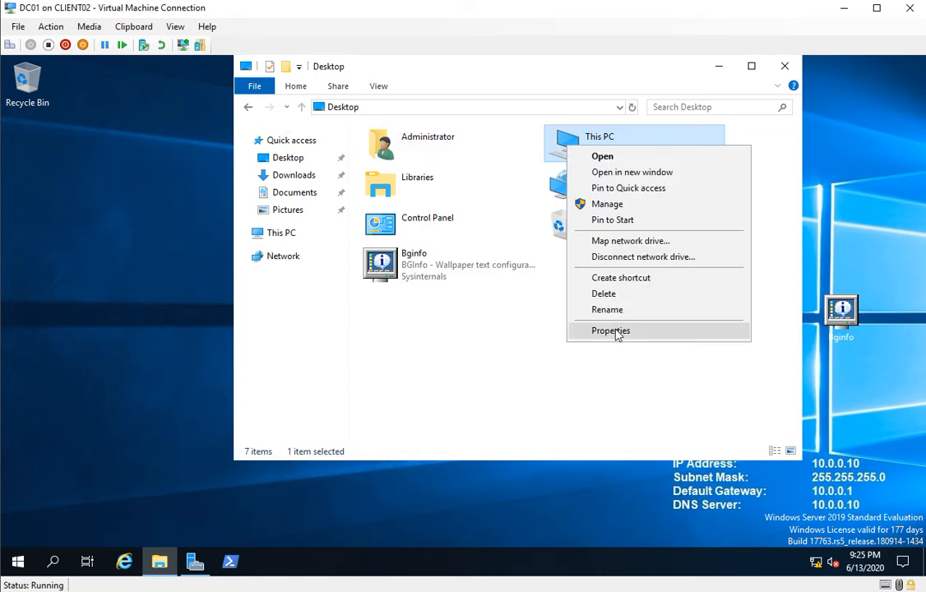
{"action": "right_click", "coordinate": [562, 132]}
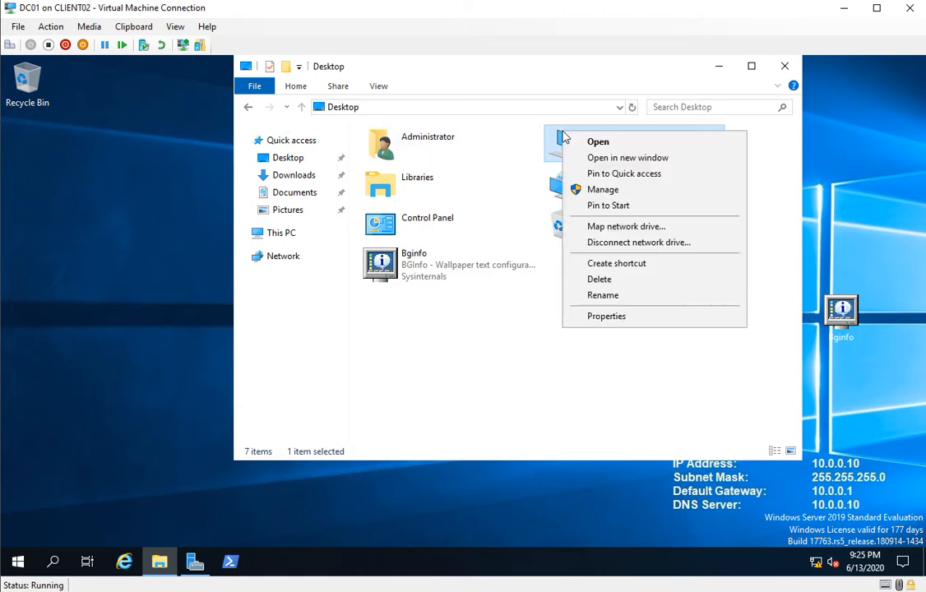
{"action": "left_click", "coordinate": [600, 317]}
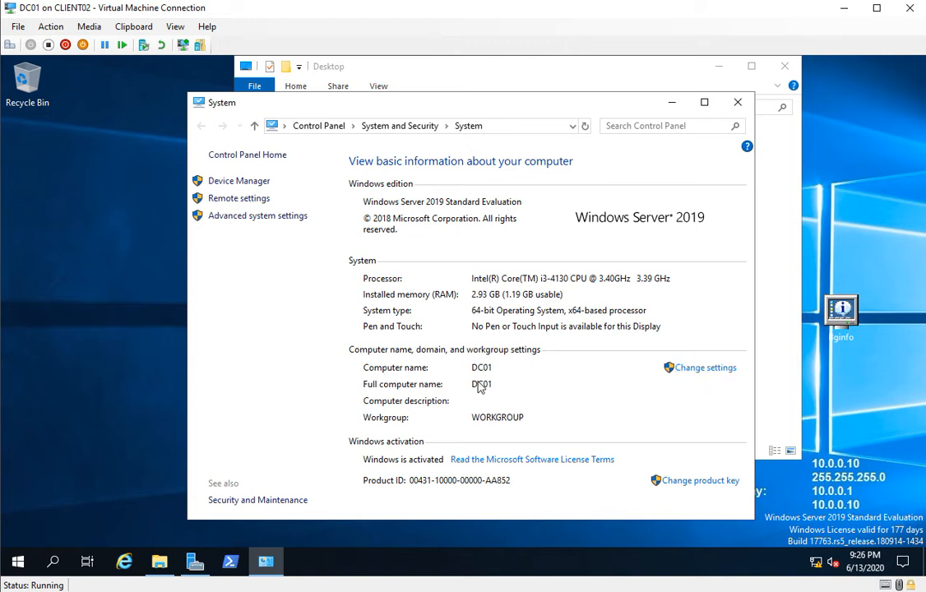
{"action": "left_click", "coordinate": [705, 369]}
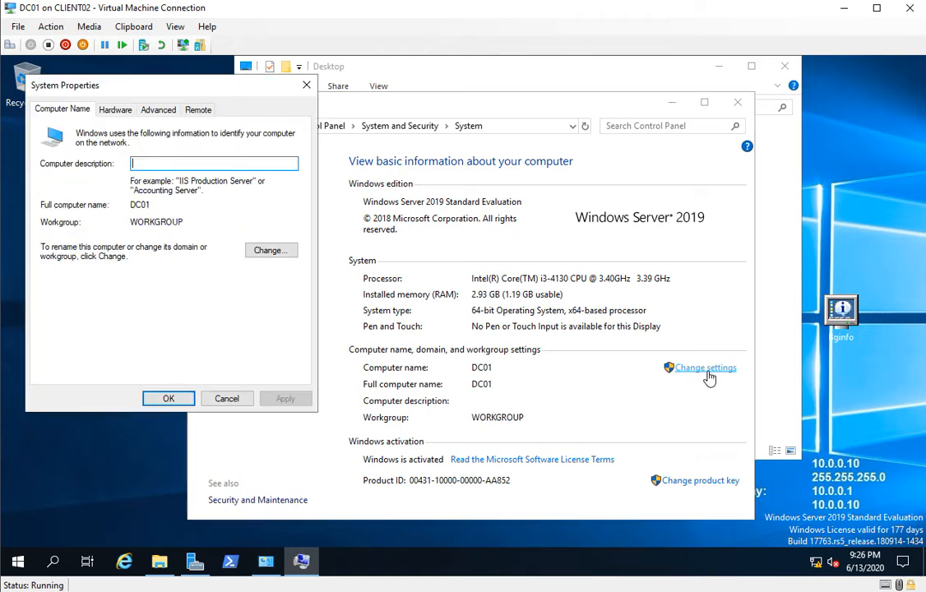
{"action": "left_click", "coordinate": [276, 256]}
{"action": "left_click", "coordinate": [230, 248]}
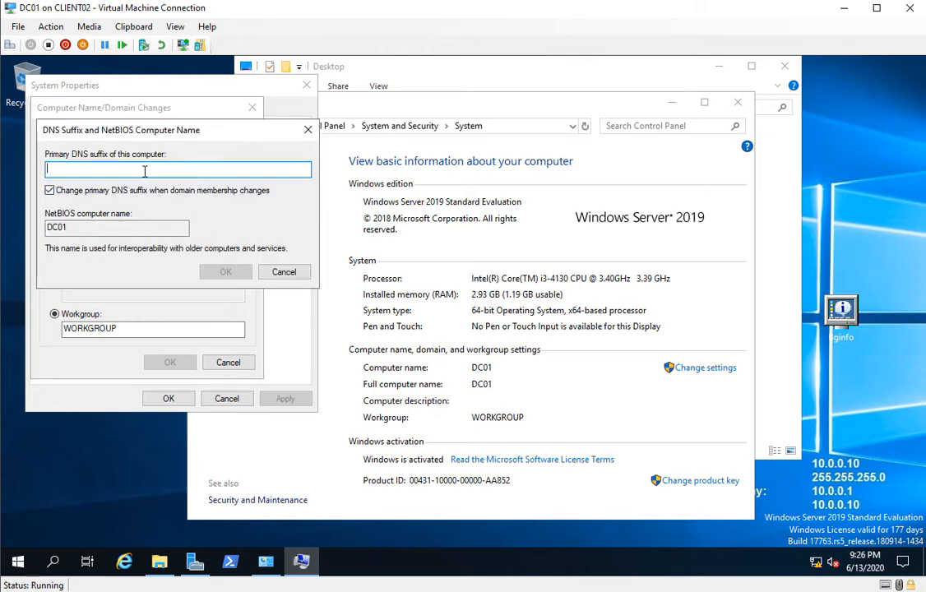
{"action": "type", "text": "teksite"}
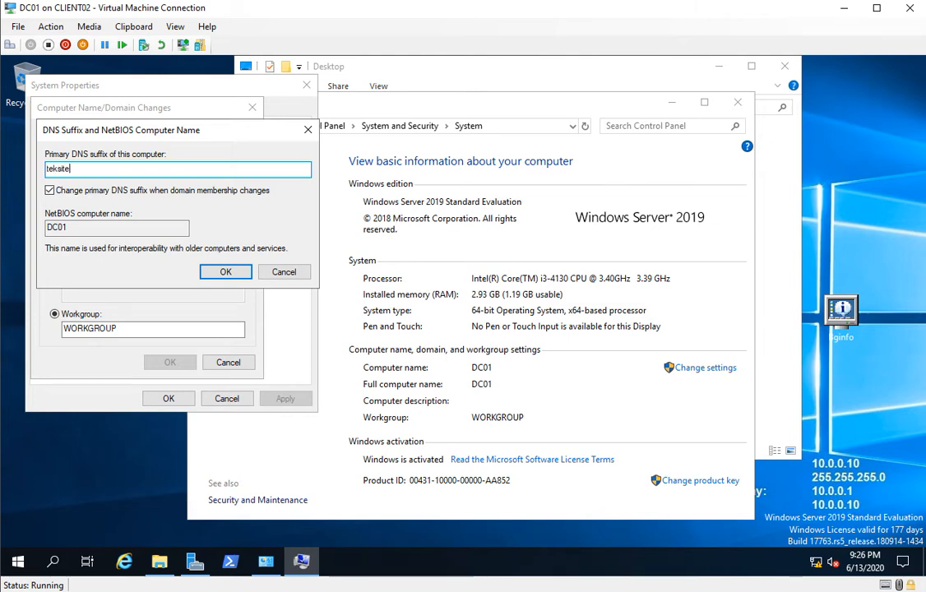
{"action": "type", "text": ".local"}
{"action": "left_click", "coordinate": [227, 272]}
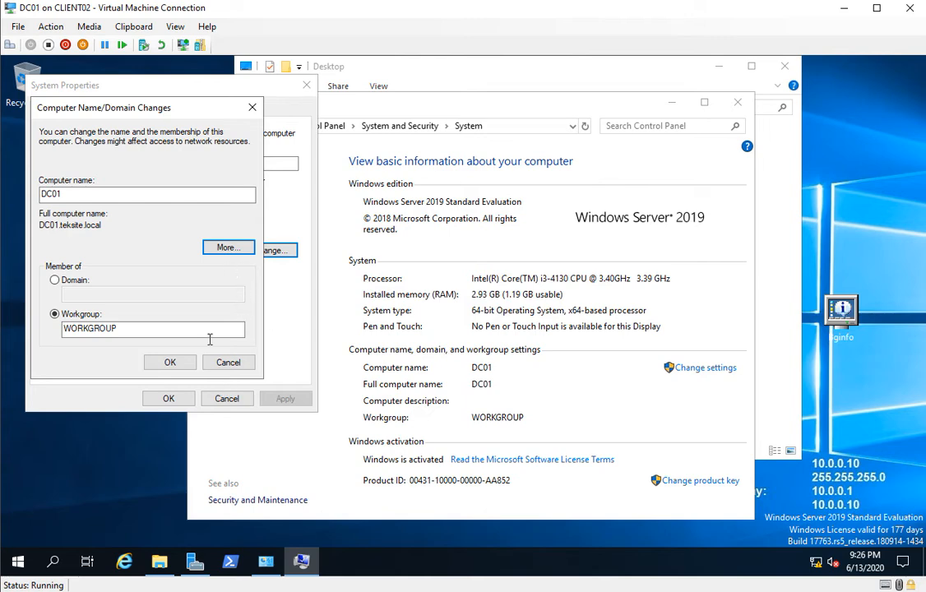
Confirm the computer name changes, close System Properties and restart the server.
{"action": "left_click", "coordinate": [171, 363]}
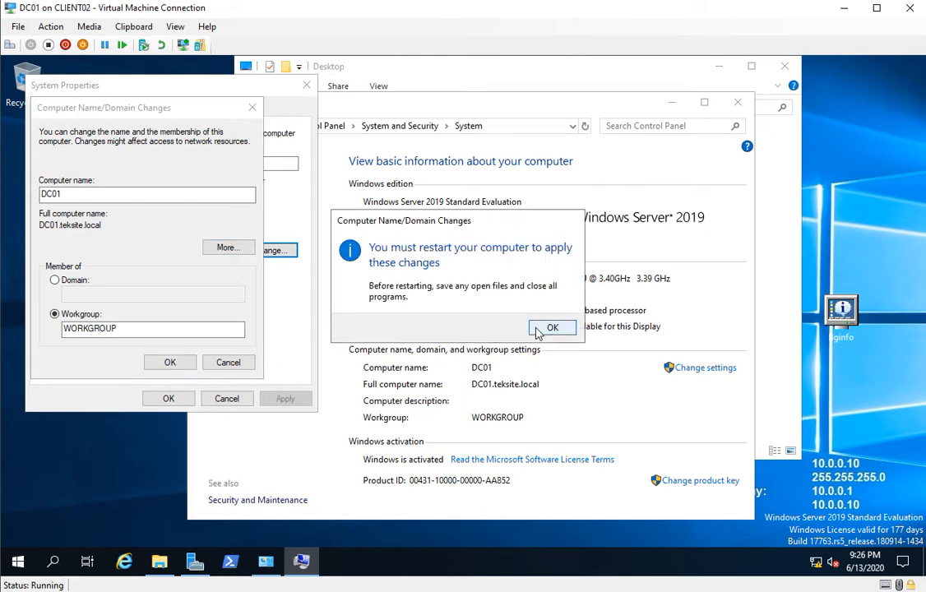
{"action": "left_click", "coordinate": [554, 328]}
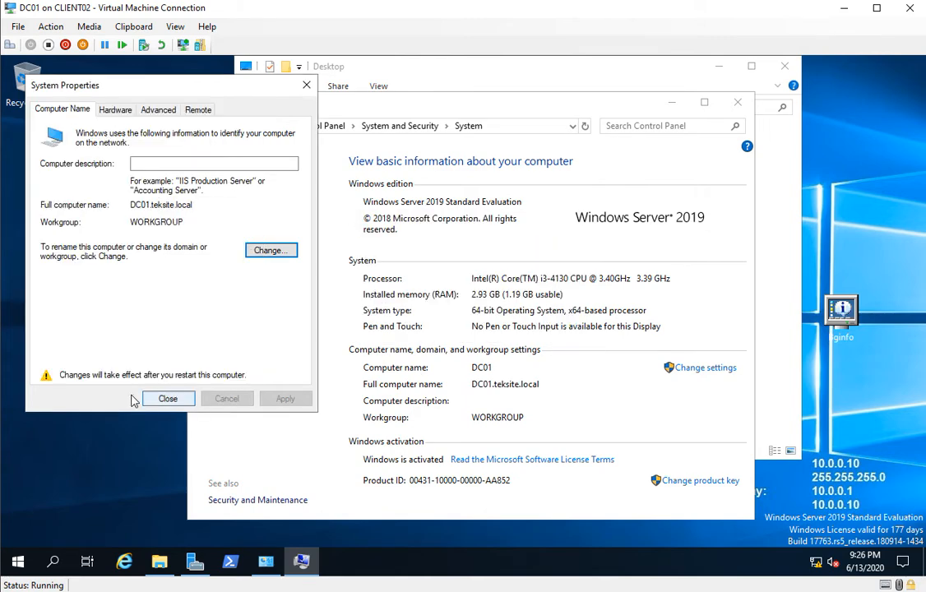
{"action": "left_click", "coordinate": [167, 400]}
{"action": "left_click", "coordinate": [483, 329]}
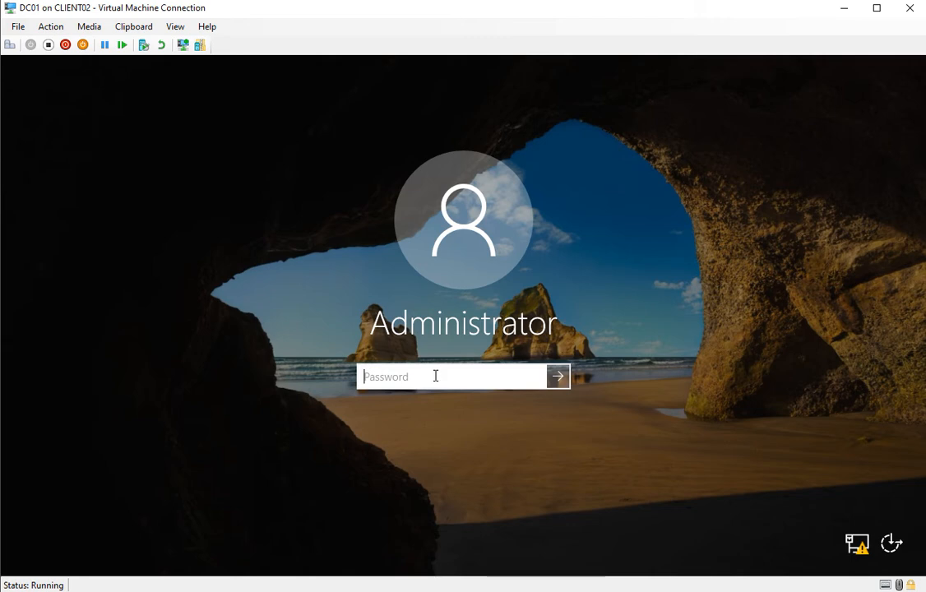
Sign in to the Administrator account by entering its password.
{"action": "type", "text": "Pa55w.rd"}
{"action": "key", "text": "Return"}
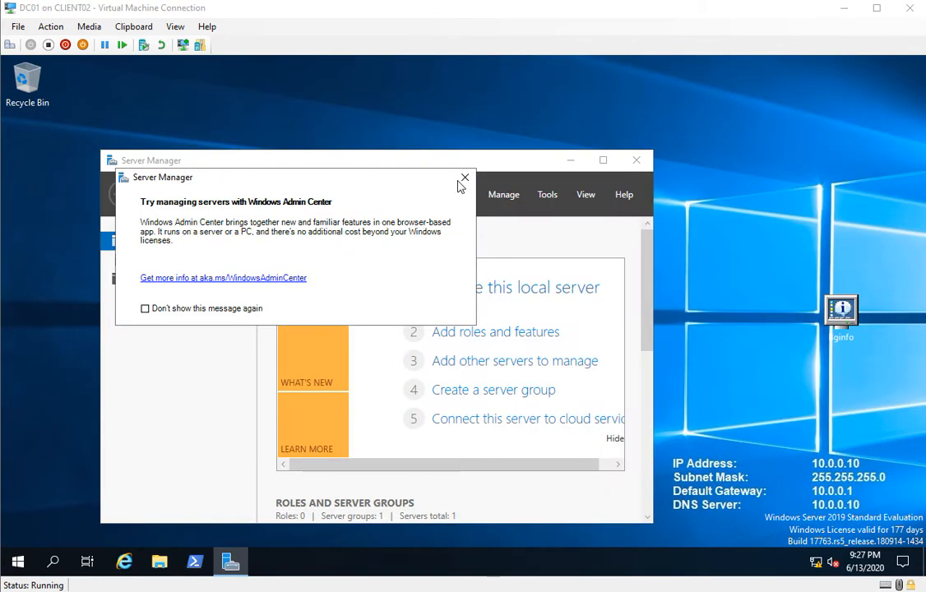
Dismiss the Windows Admin Center pop-up and maximize Server Manager.
{"action": "left_click", "coordinate": [464, 179]}
{"action": "left_click", "coordinate": [612, 162]}
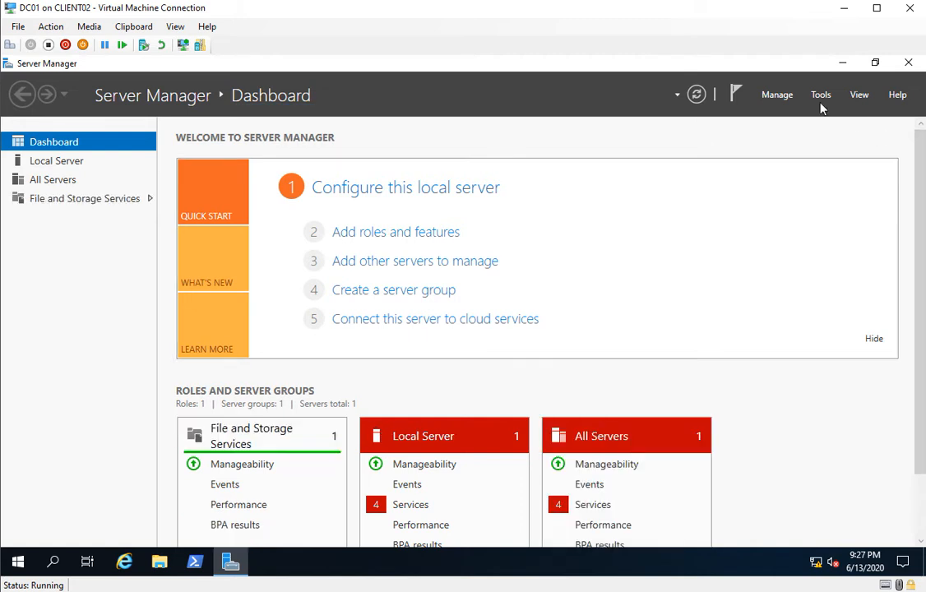
Install the DNS Server role with the Add Roles and Features wizard, including its management tools.
{"action": "left_click", "coordinate": [777, 95]}
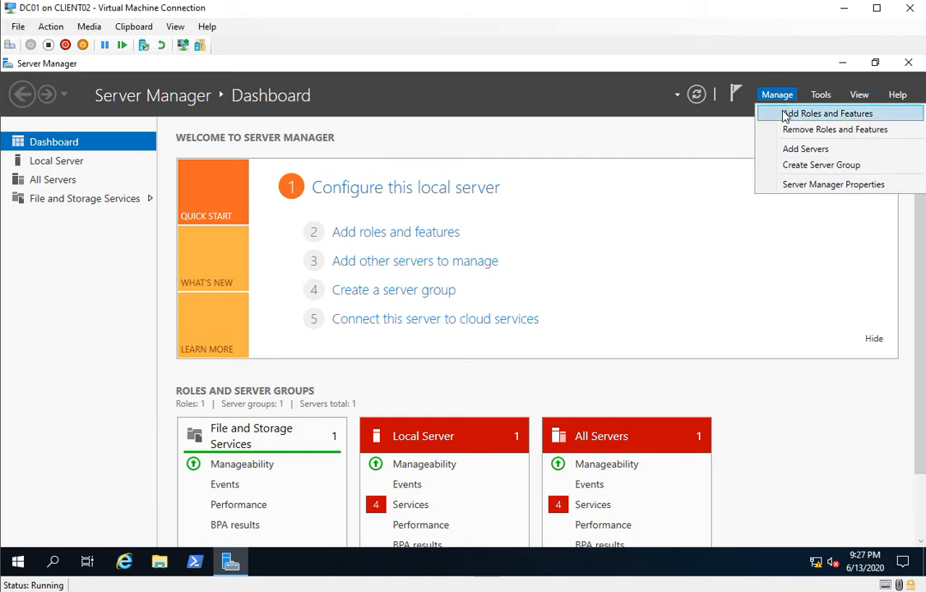
{"action": "left_click", "coordinate": [785, 116]}
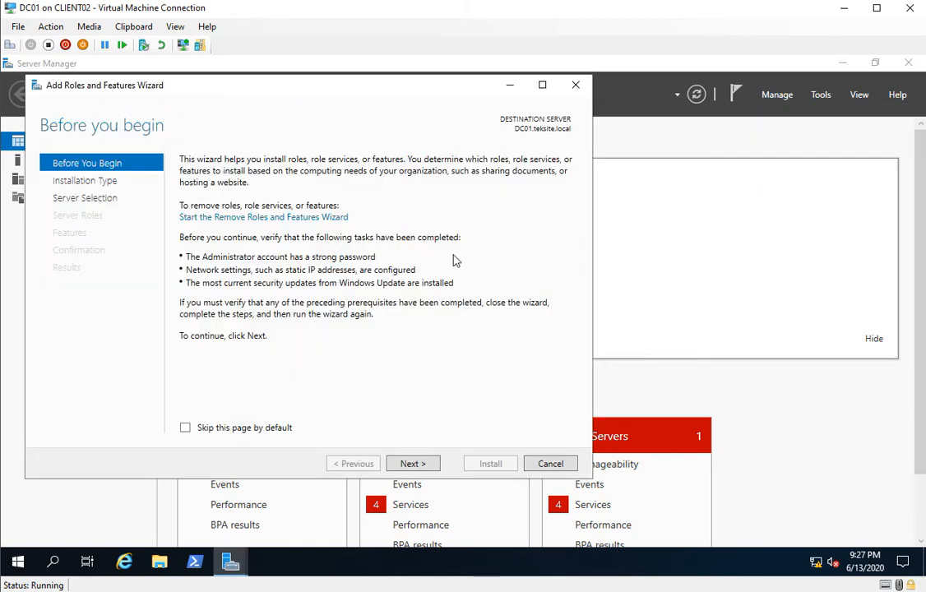
{"action": "left_click", "coordinate": [413, 464]}
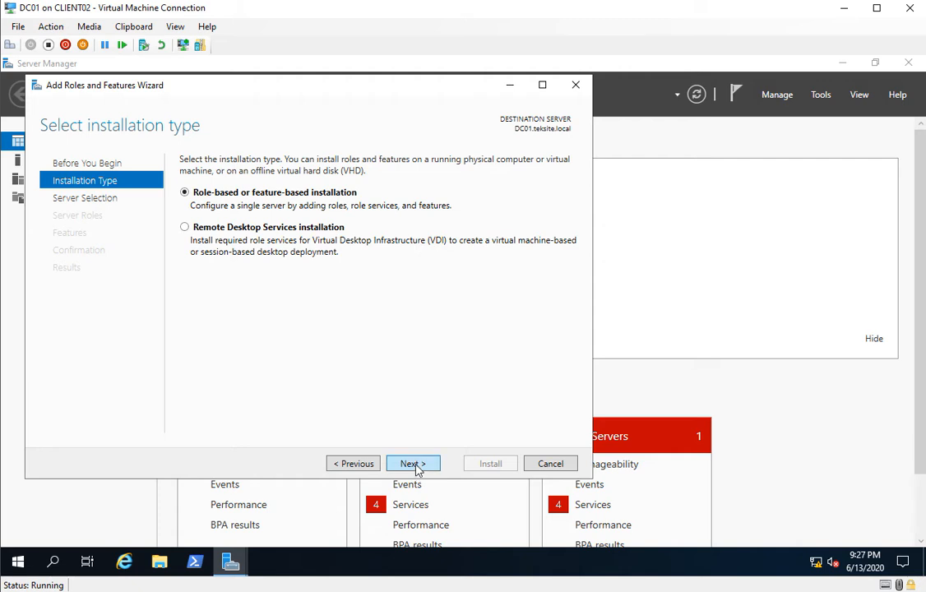
{"action": "left_click", "coordinate": [416, 465]}
{"action": "left_click", "coordinate": [414, 464]}
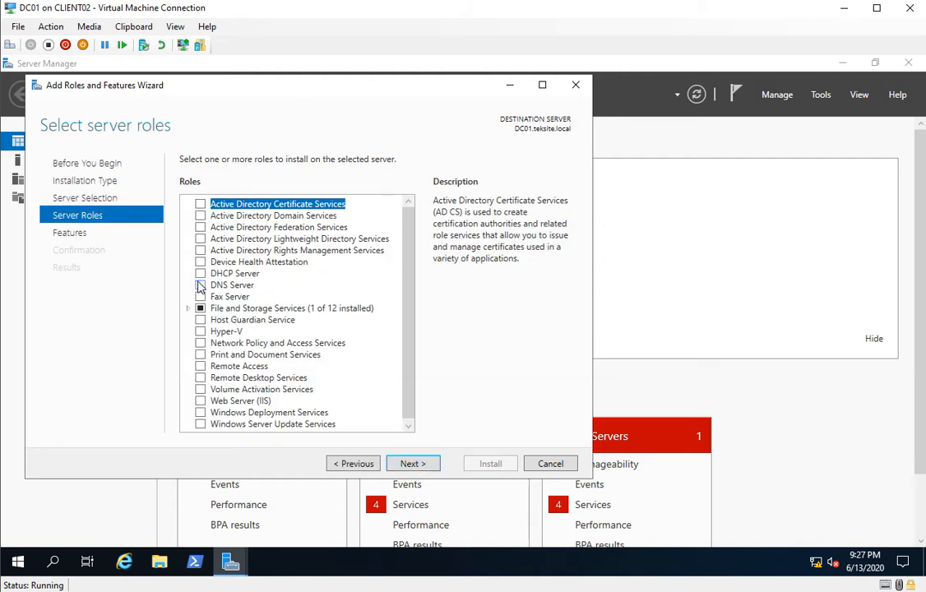
{"action": "left_click", "coordinate": [200, 285]}
{"action": "left_click", "coordinate": [354, 399]}
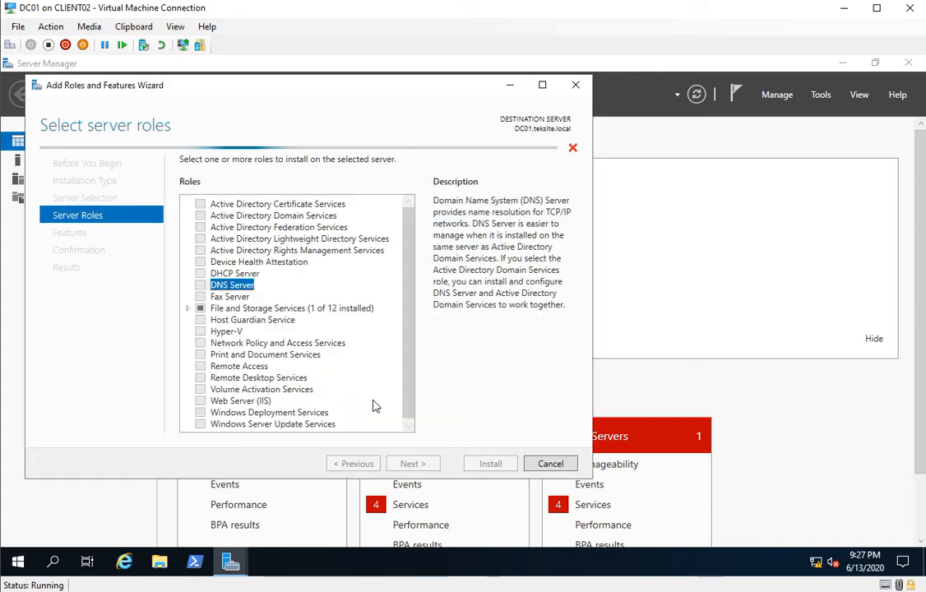
{"action": "left_click", "coordinate": [428, 466]}
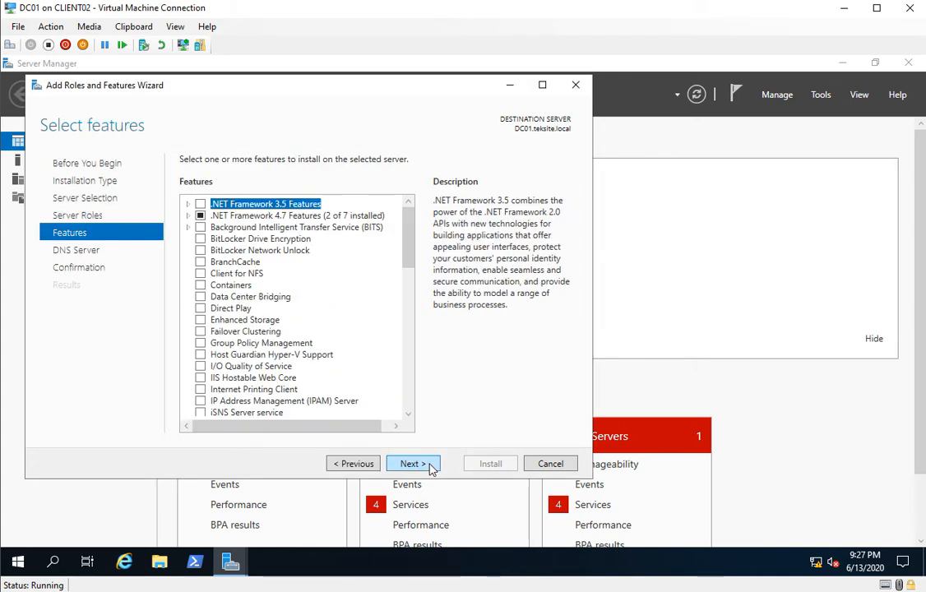
{"action": "left_click", "coordinate": [414, 463]}
{"action": "left_click", "coordinate": [429, 465]}
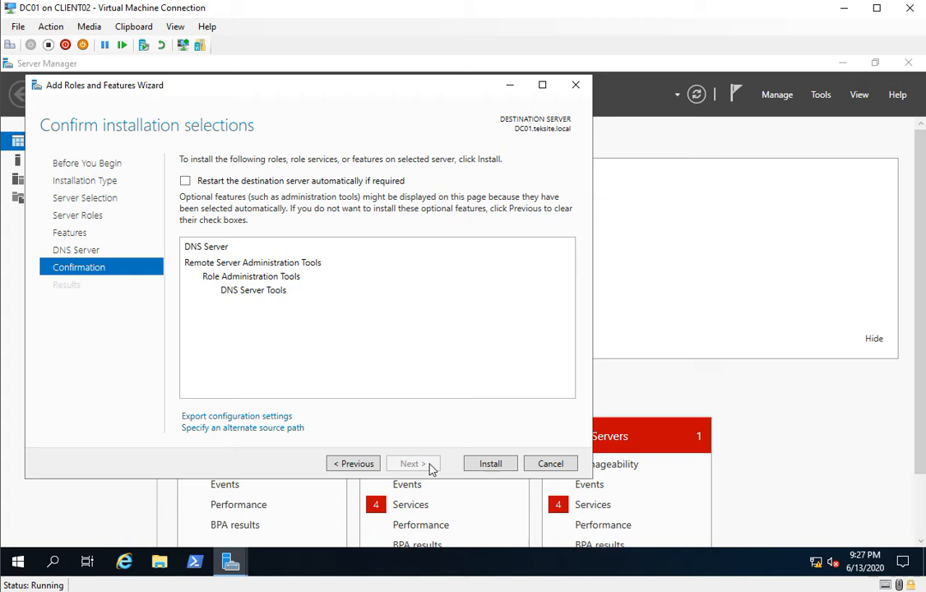
{"action": "left_click", "coordinate": [487, 465]}
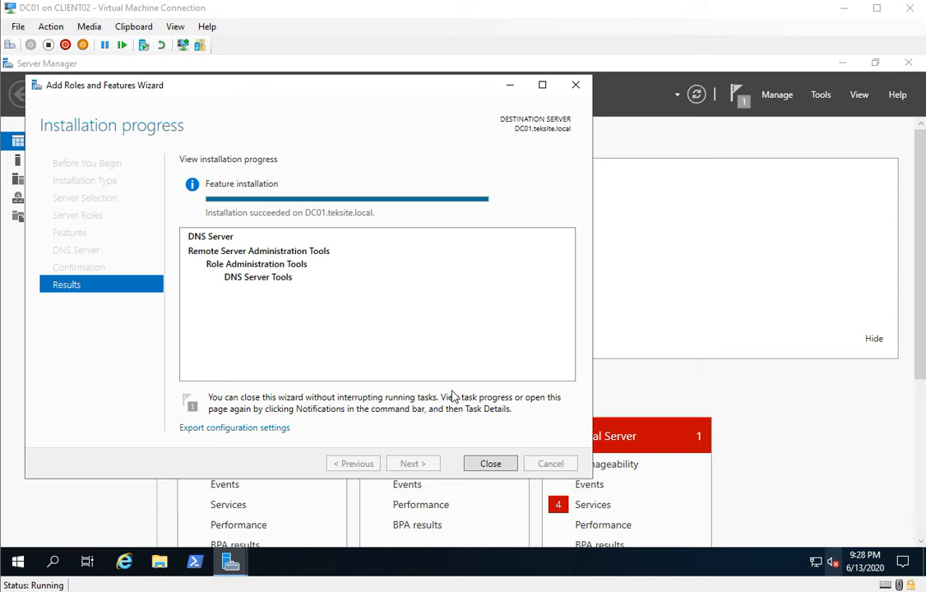
{"action": "left_click", "coordinate": [500, 465]}
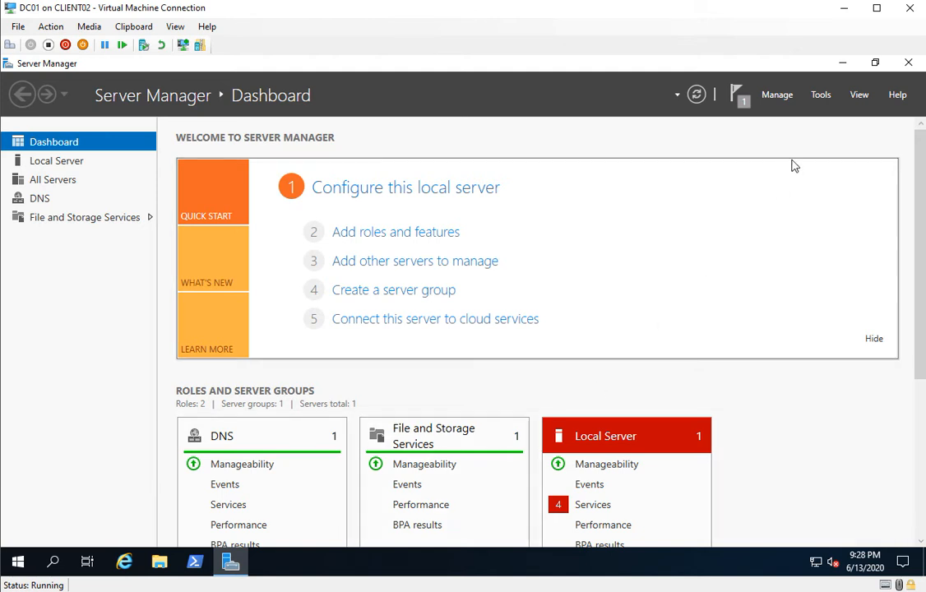
Open DNS Manager and expand the DC01 server node.
{"action": "left_click", "coordinate": [823, 97]}
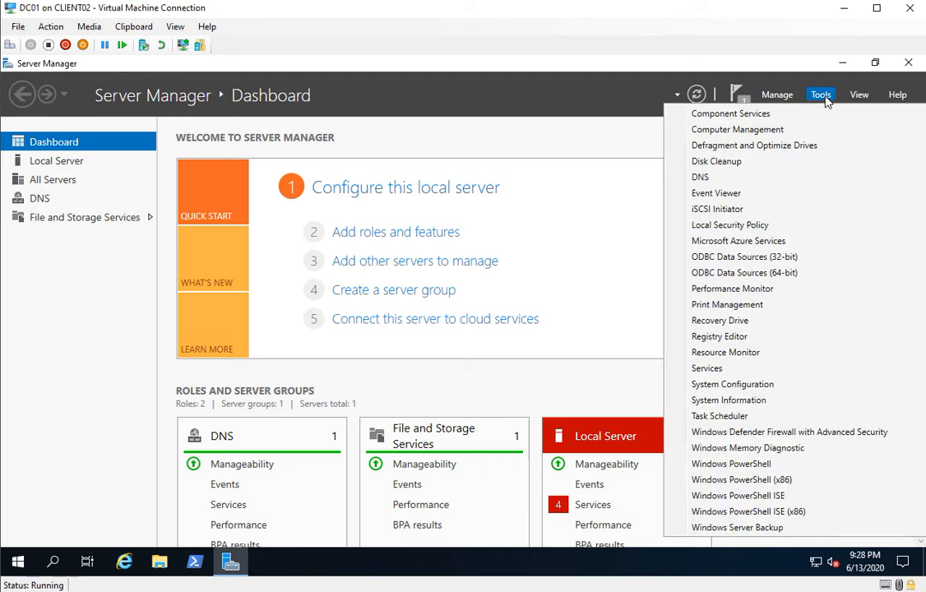
{"action": "left_click", "coordinate": [737, 179]}
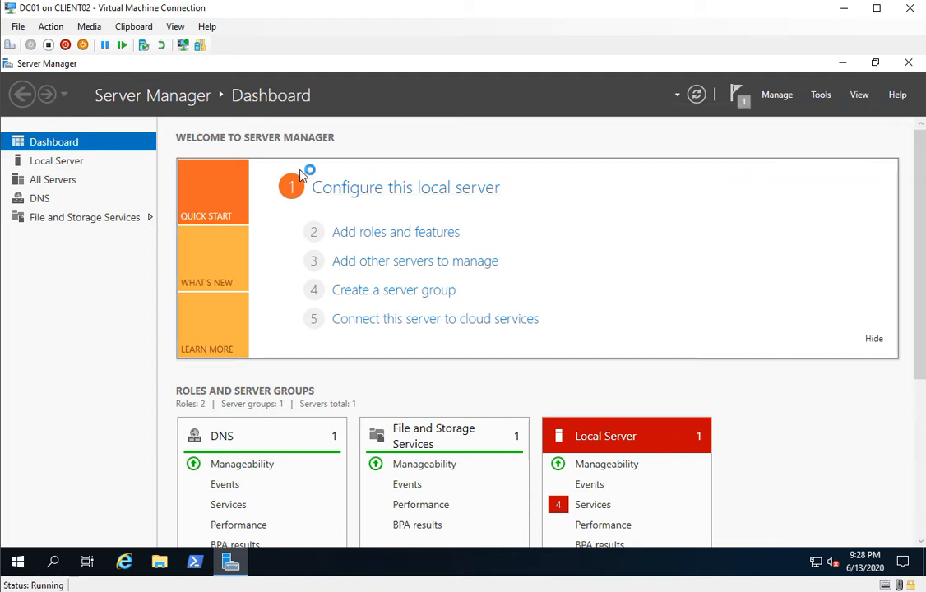
{"action": "left_click", "coordinate": [532, 99]}
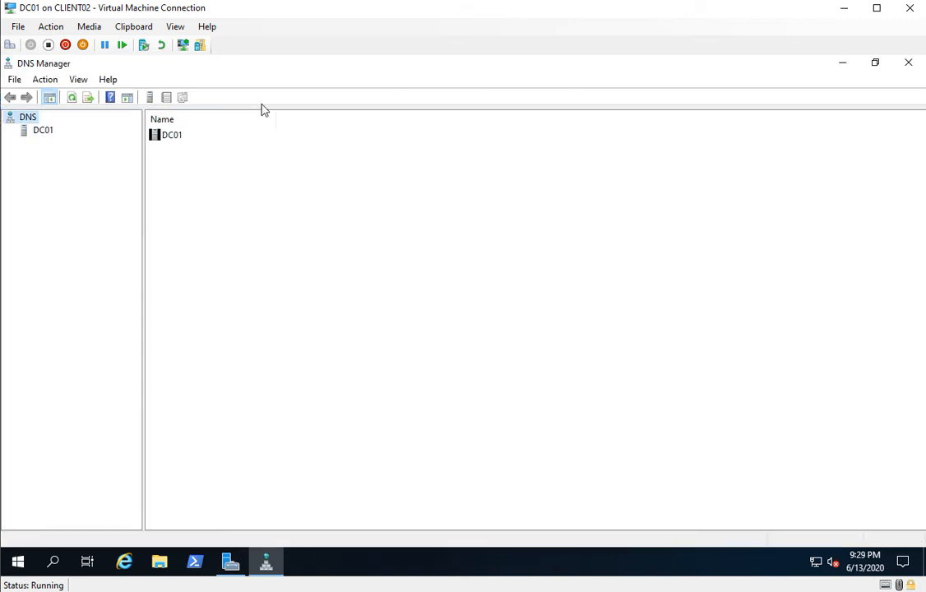
{"action": "left_click", "coordinate": [51, 132]}
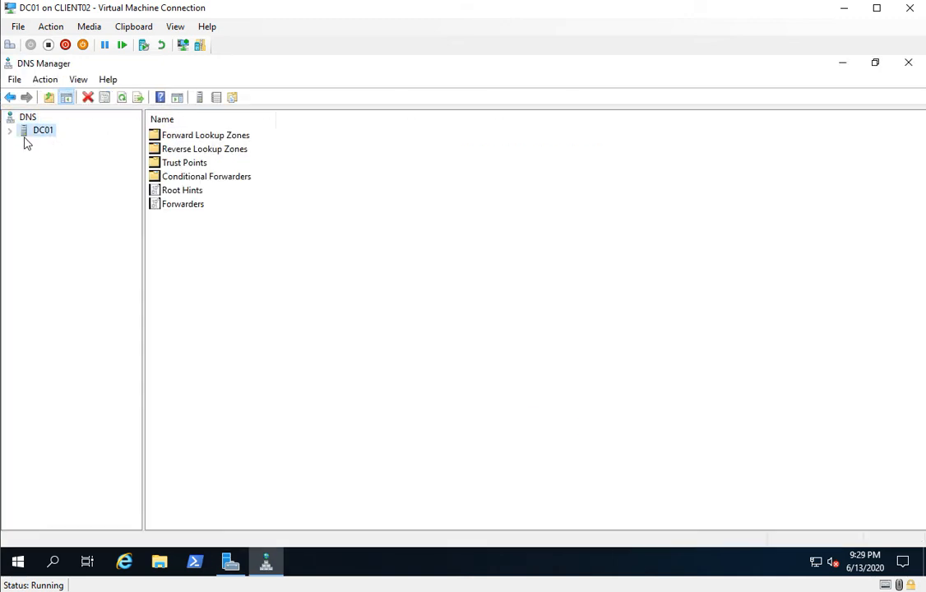
{"action": "left_click", "coordinate": [11, 132]}
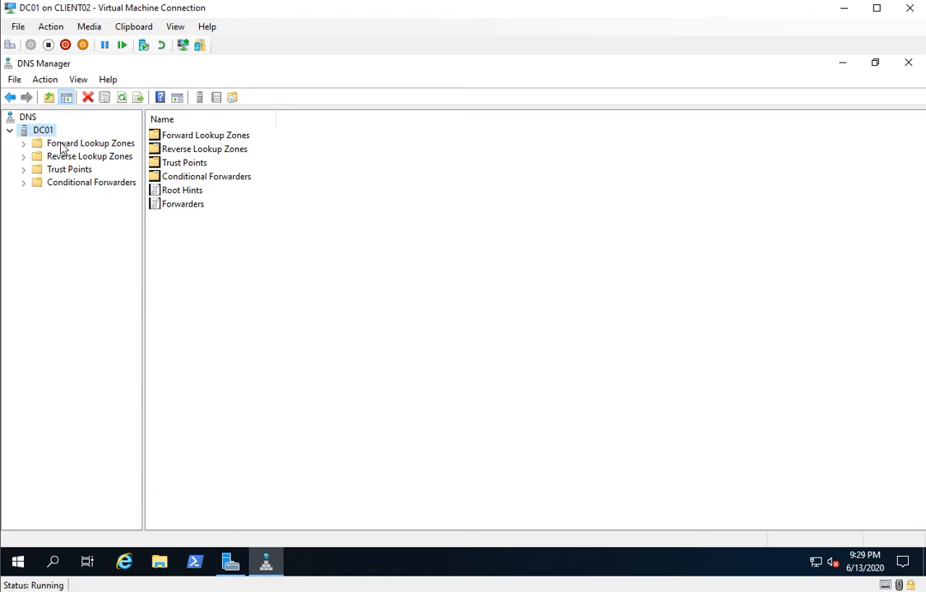
Start a new primary forward lookup zone named teksite.local, keeping the new zone file teksite.local.dns.
{"action": "left_click", "coordinate": [61, 144]}
{"action": "right_click", "coordinate": [61, 146]}
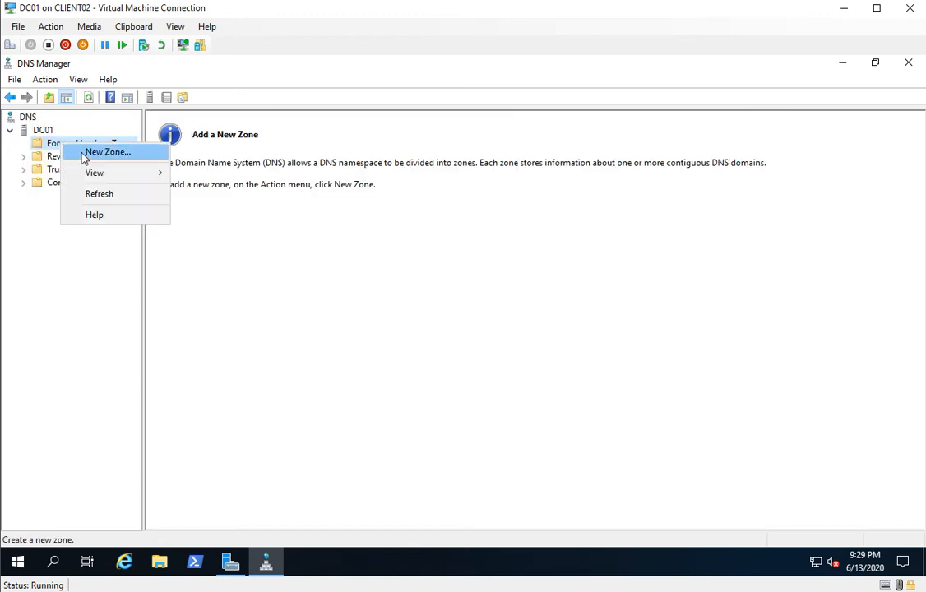
{"action": "left_click", "coordinate": [87, 151]}
{"action": "left_click", "coordinate": [280, 333]}
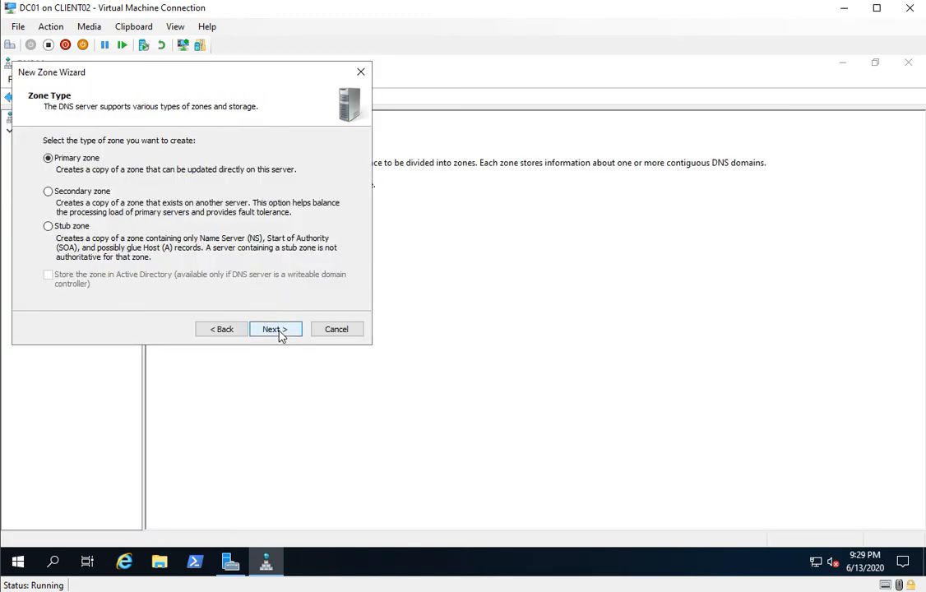
{"action": "left_click", "coordinate": [278, 330]}
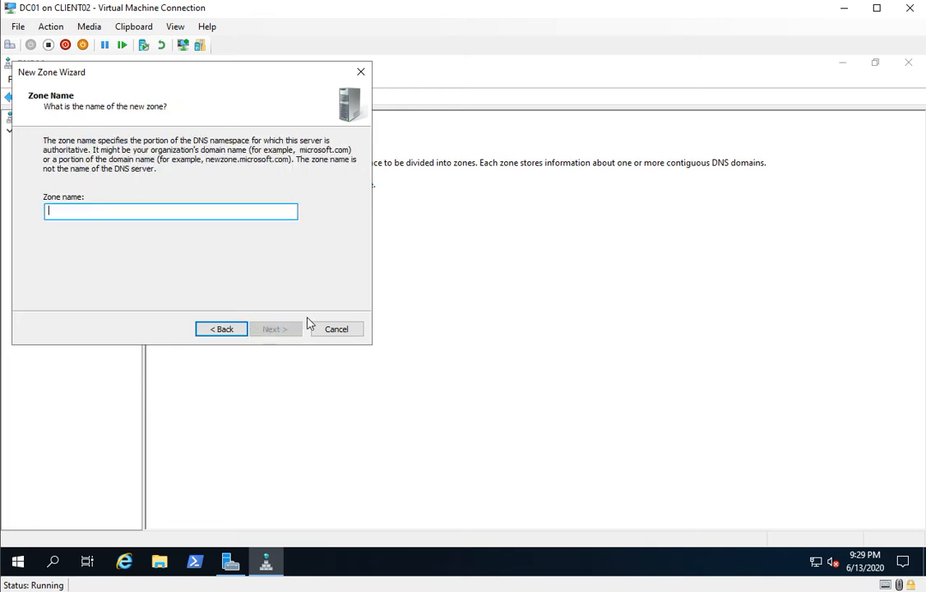
{"action": "type", "text": "teksite.local"}
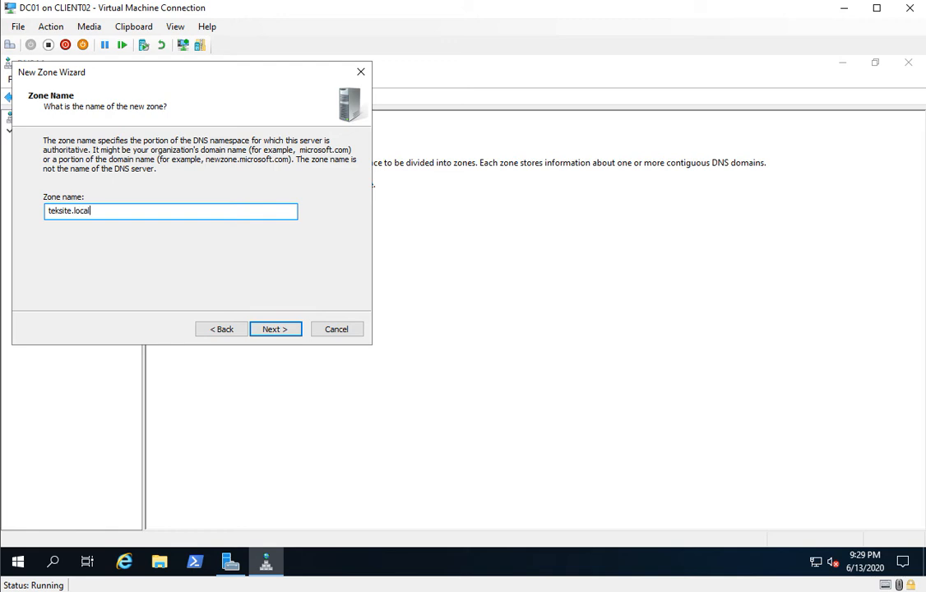
{"action": "left_click", "coordinate": [267, 332]}
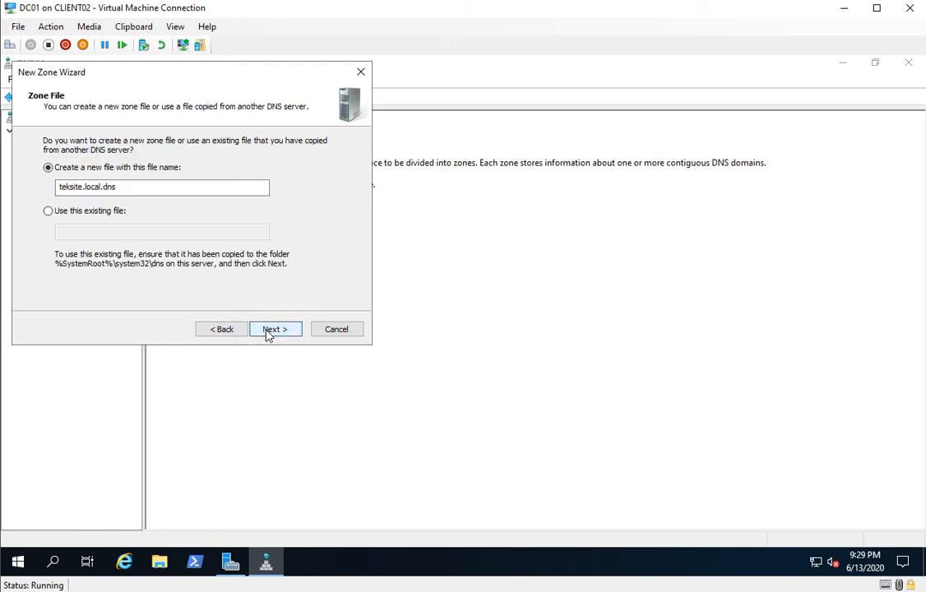
{"action": "left_click", "coordinate": [269, 333]}
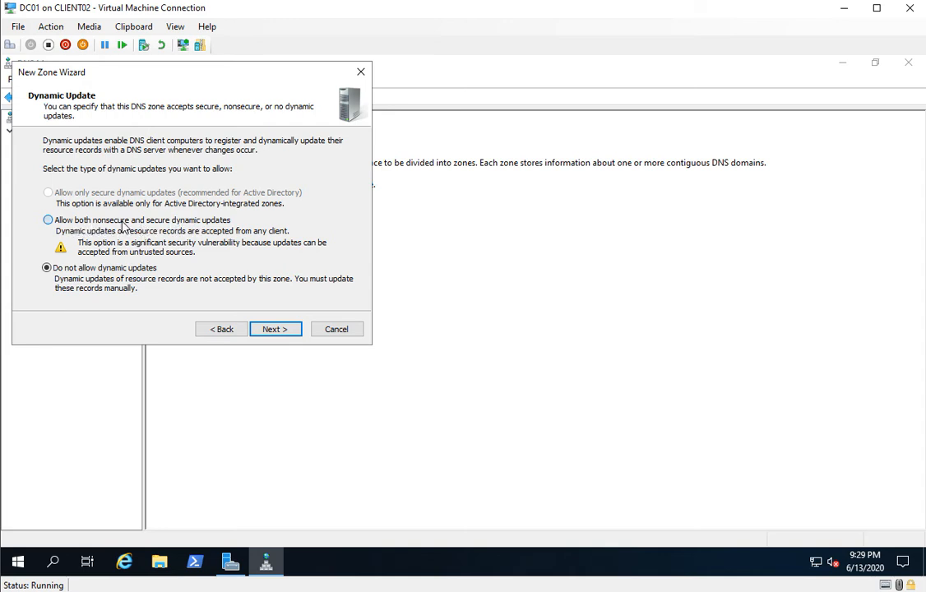
Allow both nonsecure and secure dynamic updates for the zone and finish the wizard.
{"action": "left_click", "coordinate": [123, 222]}
{"action": "left_click", "coordinate": [294, 332]}
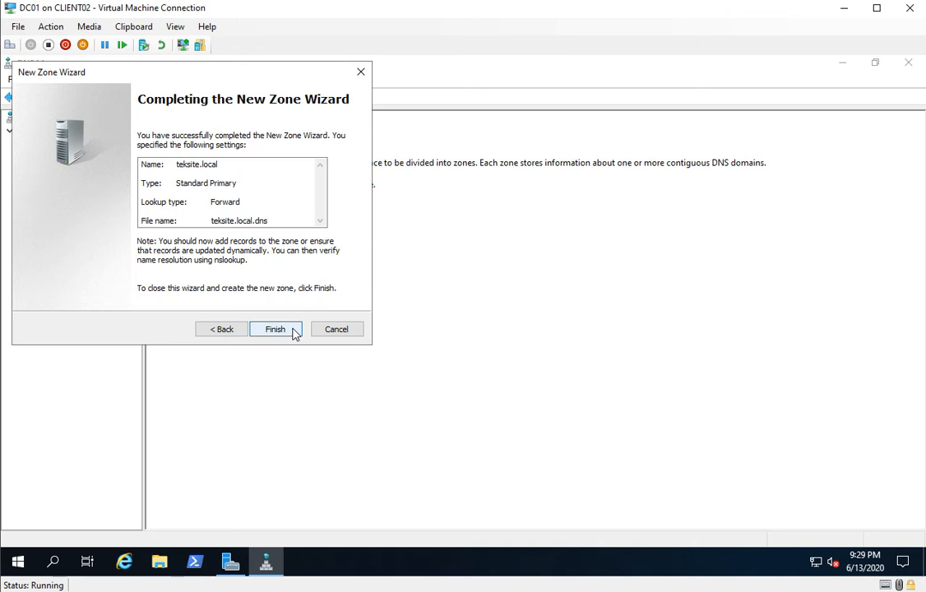
{"action": "left_click", "coordinate": [276, 329]}
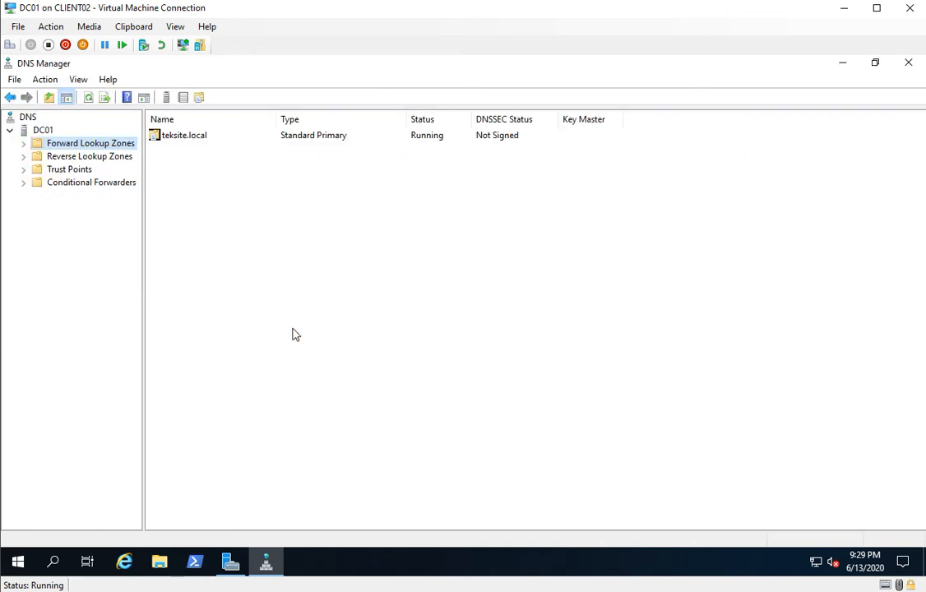
Start a new primary reverse lookup zone with network ID 10.0.0.
{"action": "left_click", "coordinate": [25, 143]}
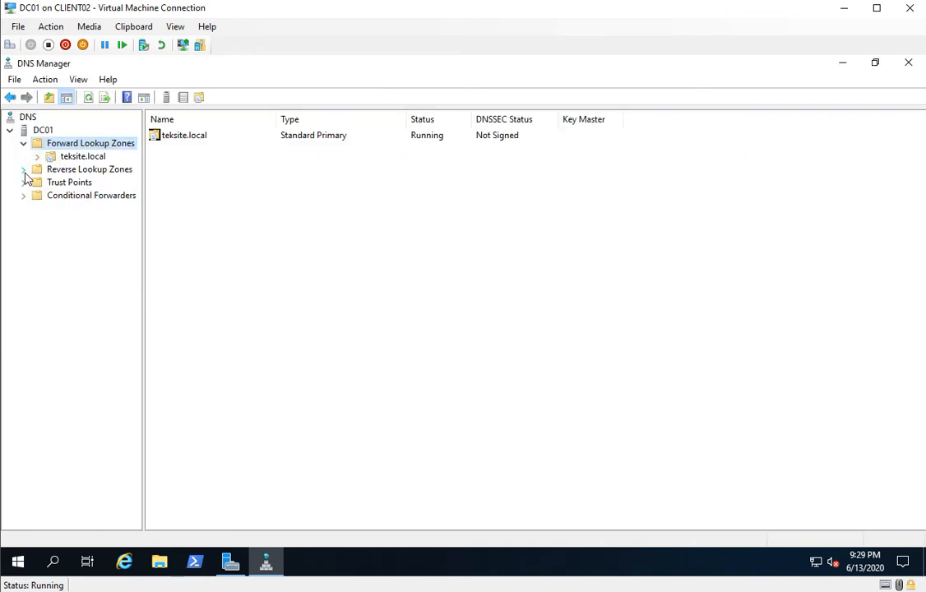
{"action": "left_click", "coordinate": [50, 171]}
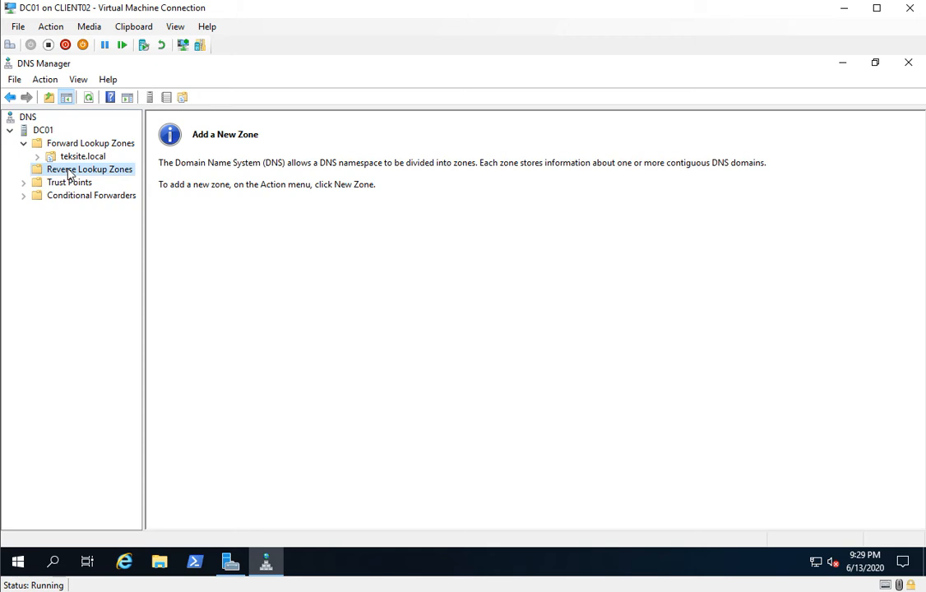
{"action": "right_click", "coordinate": [69, 173]}
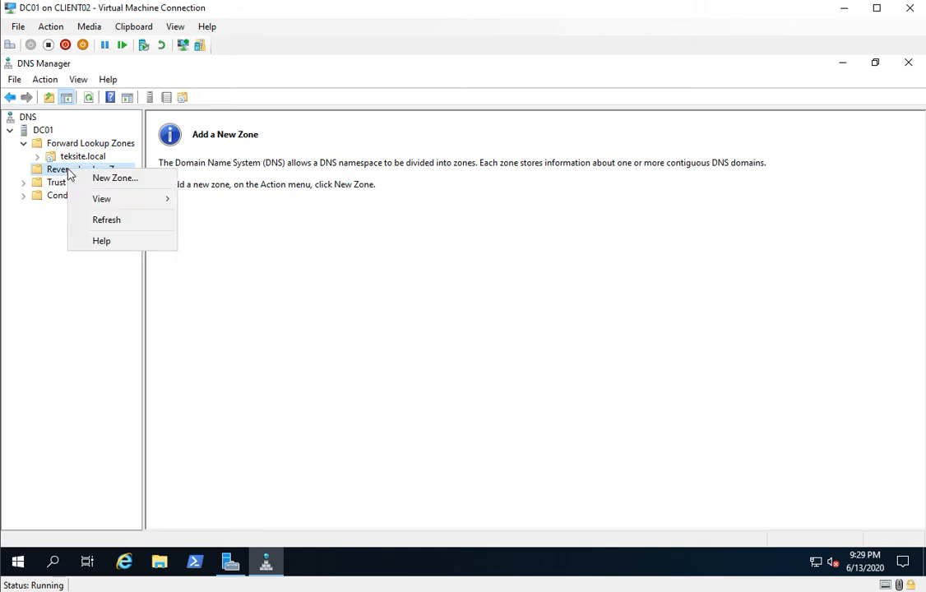
{"action": "left_click", "coordinate": [116, 178]}
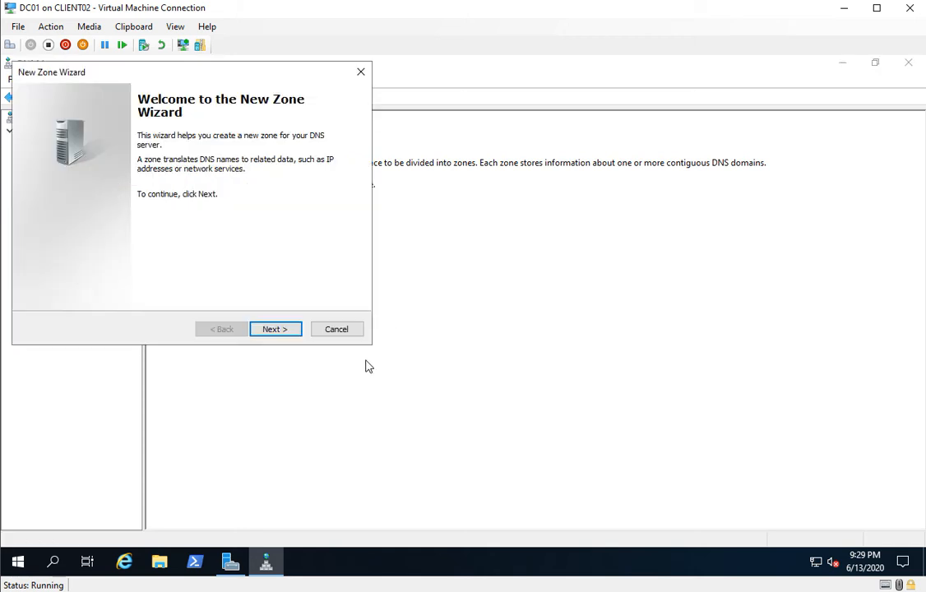
{"action": "left_click", "coordinate": [299, 332]}
{"action": "left_click", "coordinate": [274, 329]}
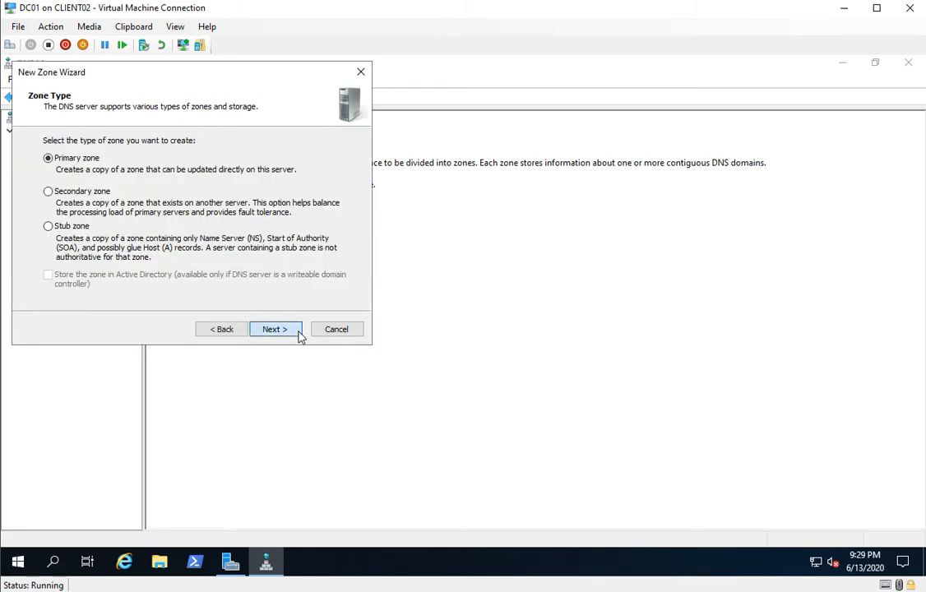
{"action": "left_click", "coordinate": [274, 329]}
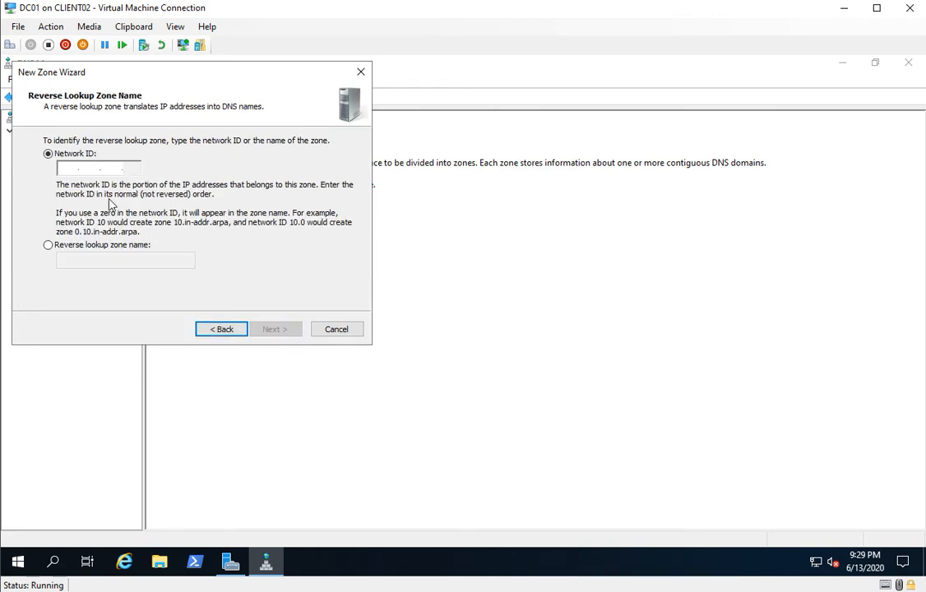
{"action": "left_click", "coordinate": [76, 167]}
{"action": "type", "text": "10.0.0."}
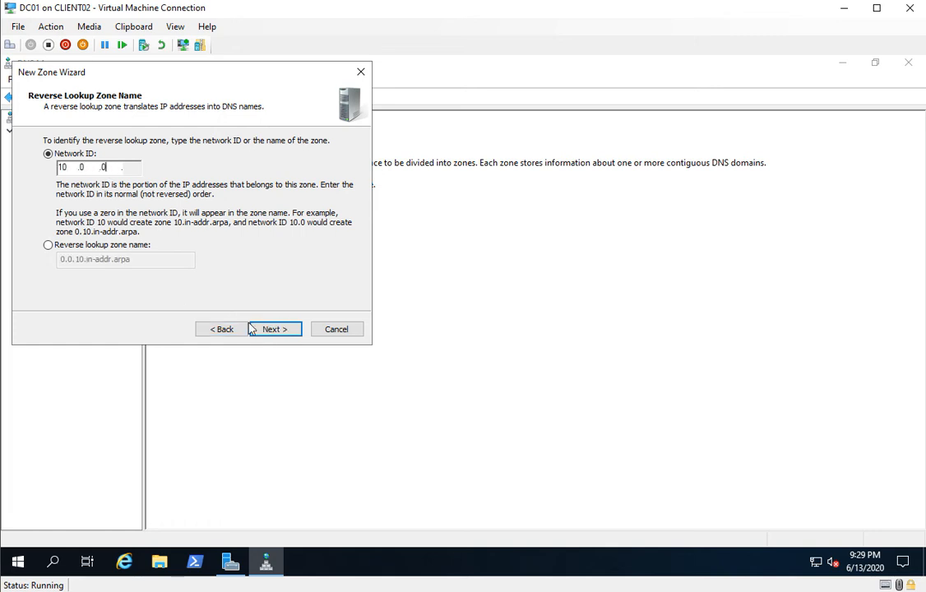
{"action": "left_click", "coordinate": [277, 332]}
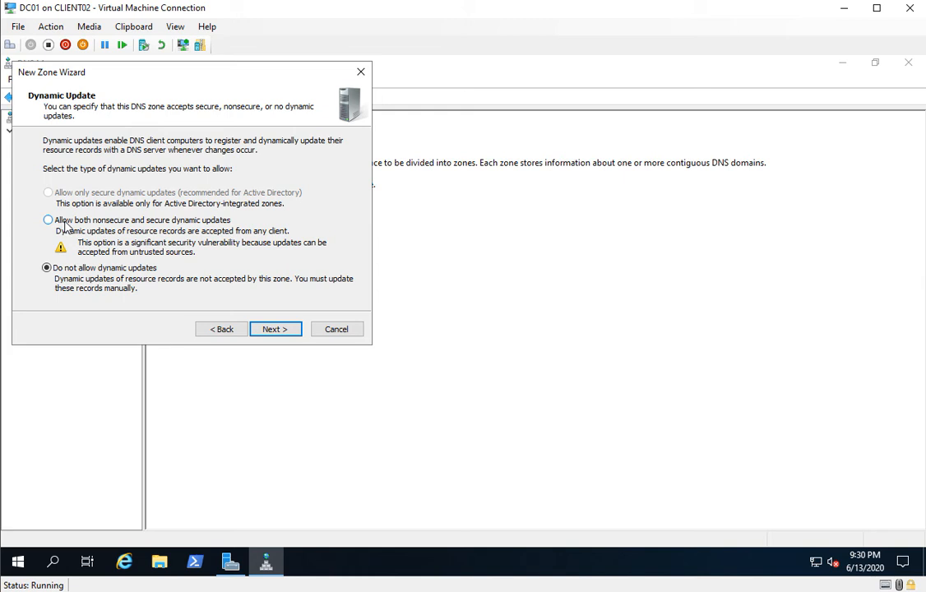
Allow both nonsecure and secure dynamic updates for the reverse zone and finish the wizard.
{"action": "left_click", "coordinate": [65, 222]}
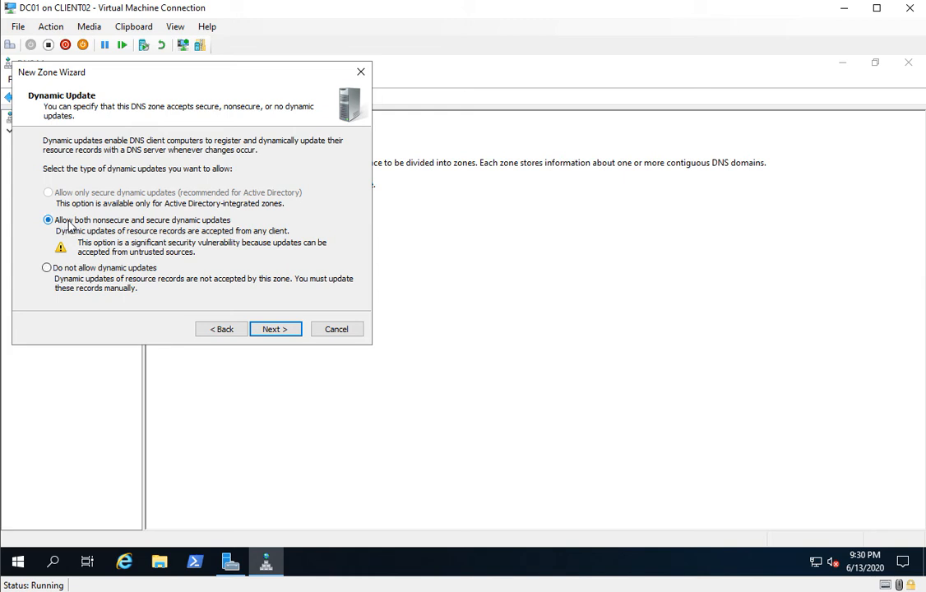
{"action": "left_click", "coordinate": [283, 329]}
{"action": "left_click", "coordinate": [276, 329]}
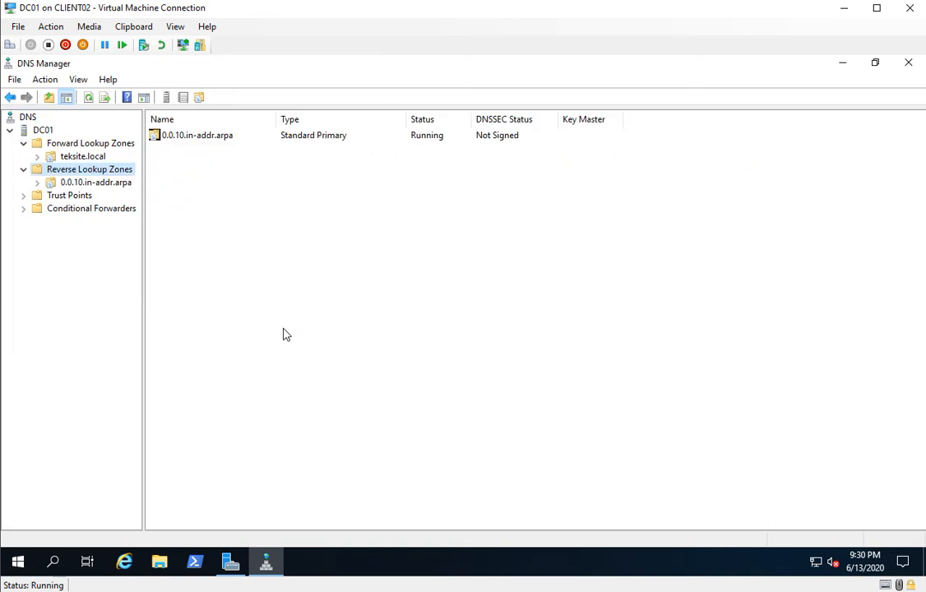
Examine the records in the teksite.local forward zone and the 0.0.10.in-addr.arpa reverse zone.
{"action": "left_click", "coordinate": [78, 155]}
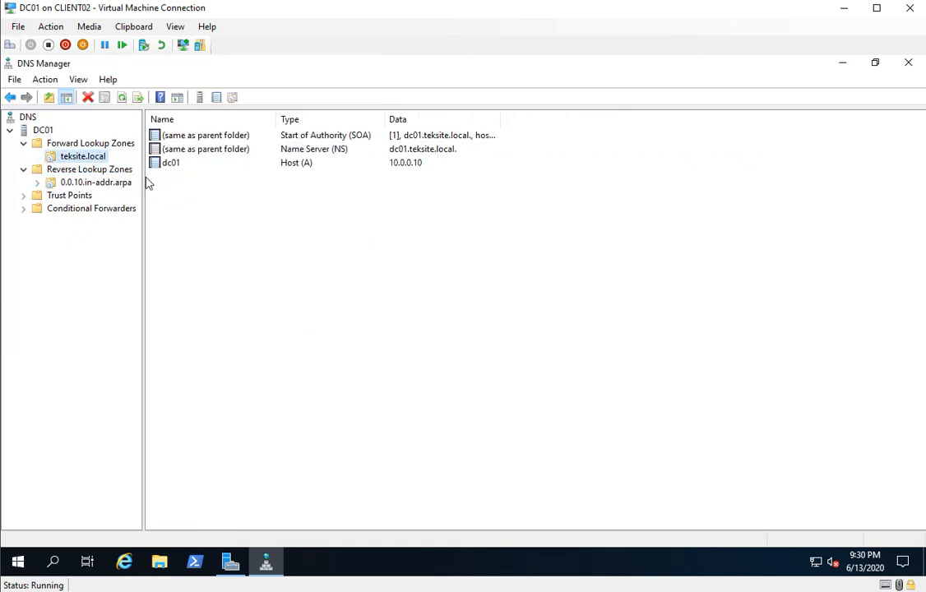
{"action": "left_click", "coordinate": [68, 184]}
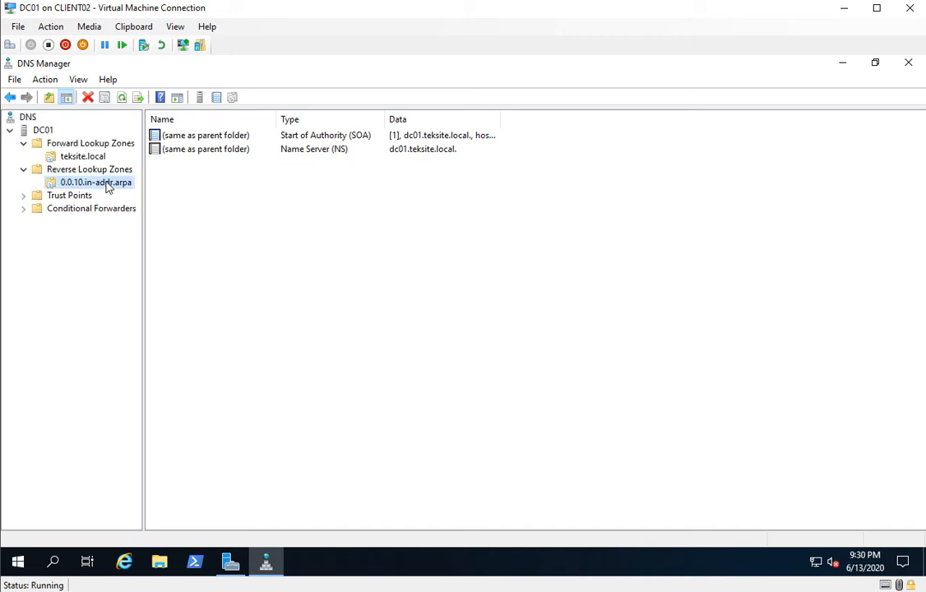
{"action": "left_click", "coordinate": [92, 158]}
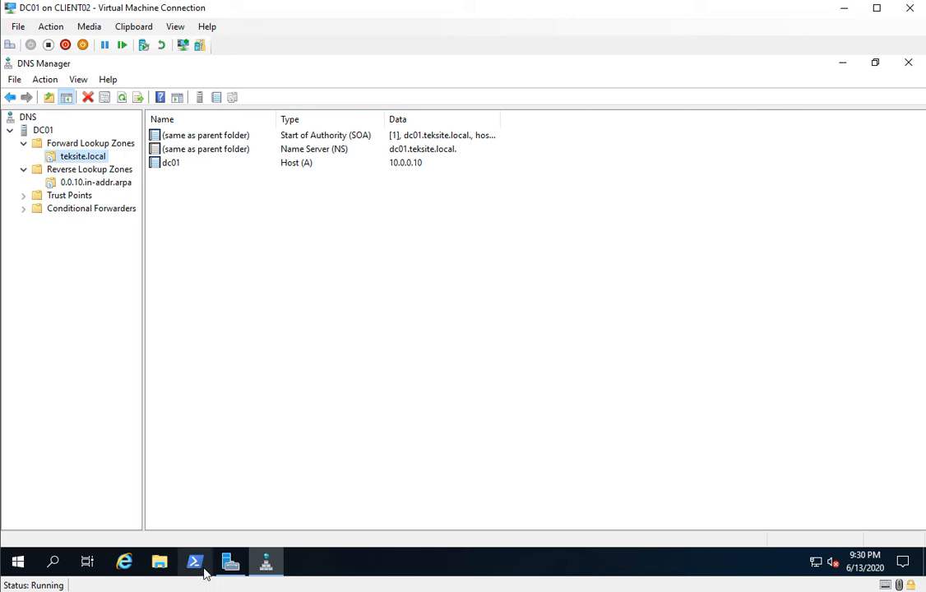
Open a Command Prompt, run nslookup to check the default DNS server, and minimize the window.
{"action": "left_click", "coordinate": [66, 559]}
{"action": "type", "text": "cmd"}
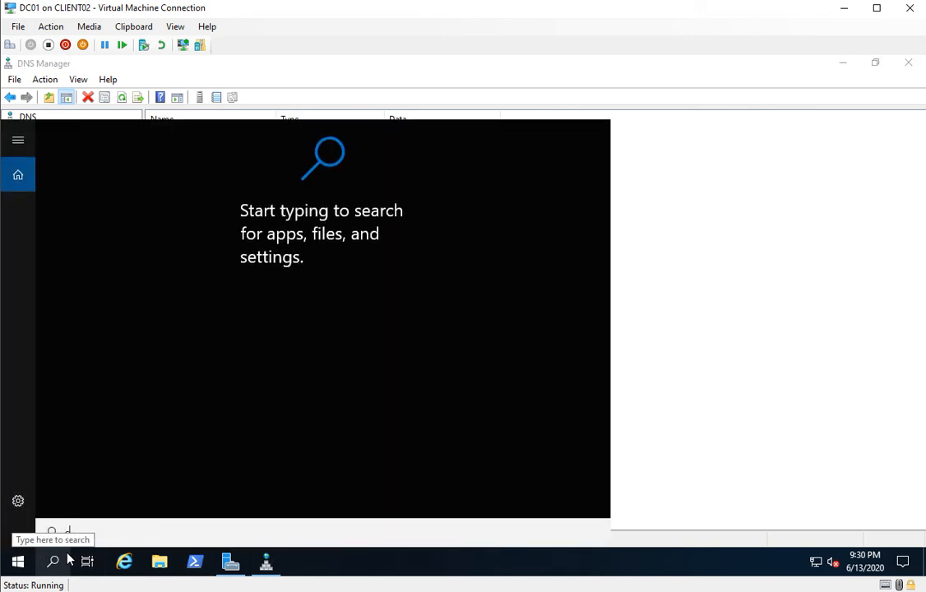
{"action": "key", "text": "Return"}
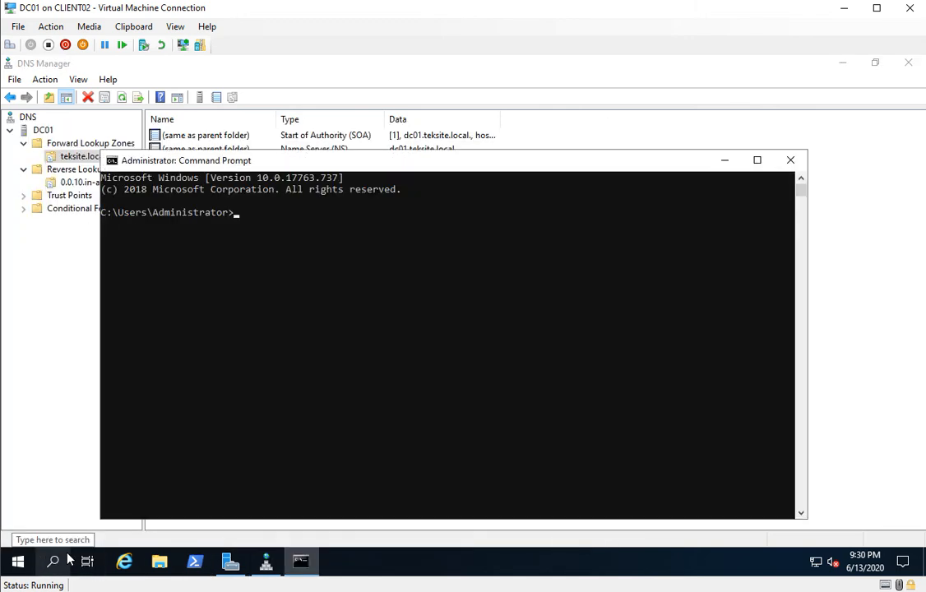
{"action": "type", "text": "ns"}
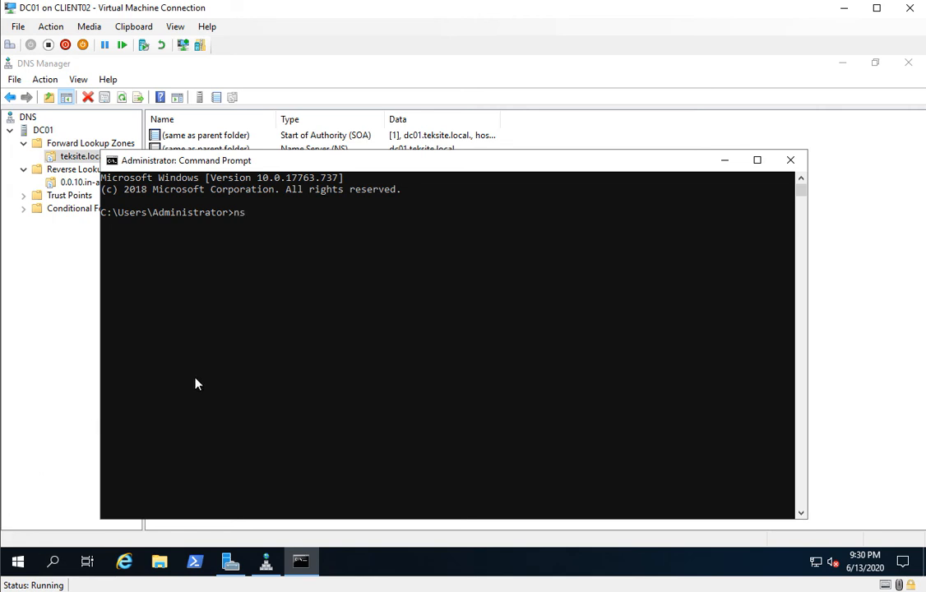
{"action": "type", "text": "lookup"}
{"action": "key", "text": "Return"}
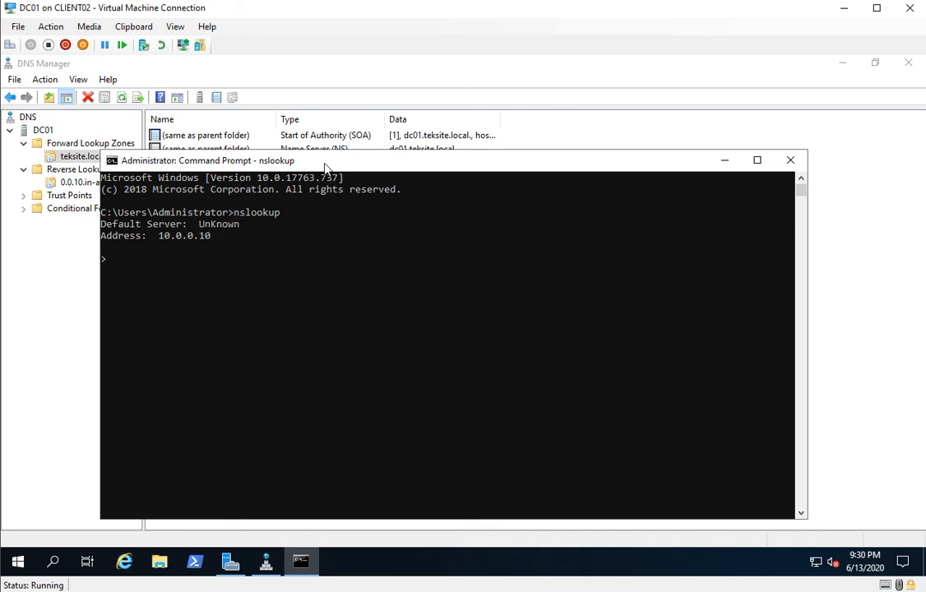
{"action": "left_click", "coordinate": [731, 167]}
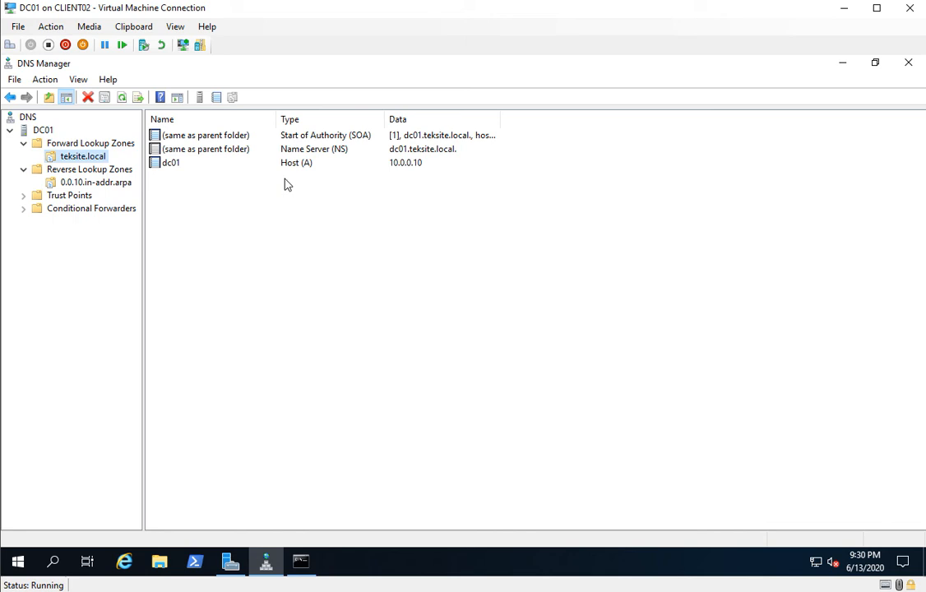
Add a pointer (PTR) record in the reverse zone for 10.0.0.10, browsing to host dc01.teksite.local.
{"action": "left_click", "coordinate": [102, 184]}
{"action": "right_click", "coordinate": [190, 184]}
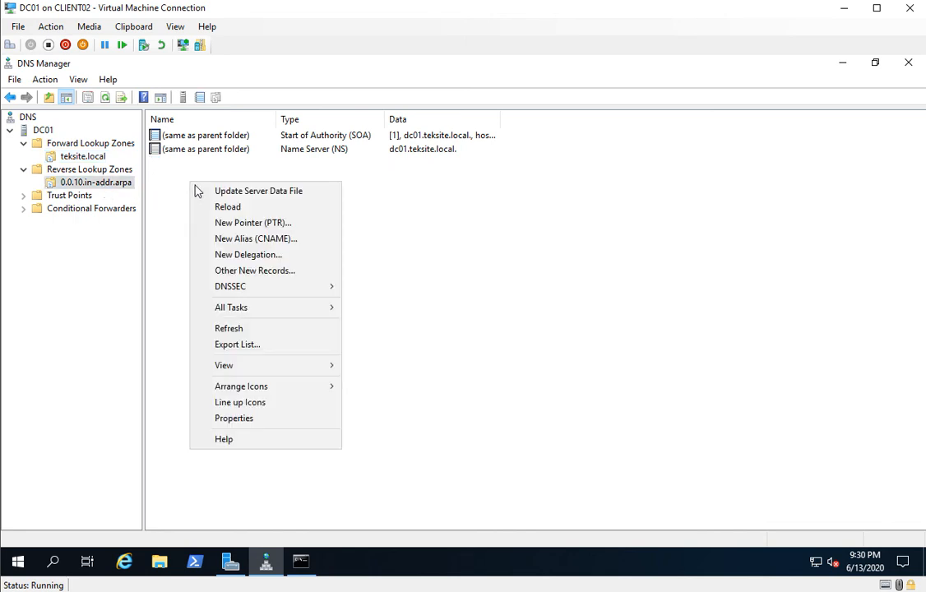
{"action": "left_click", "coordinate": [243, 223]}
{"action": "left_click", "coordinate": [391, 207]}
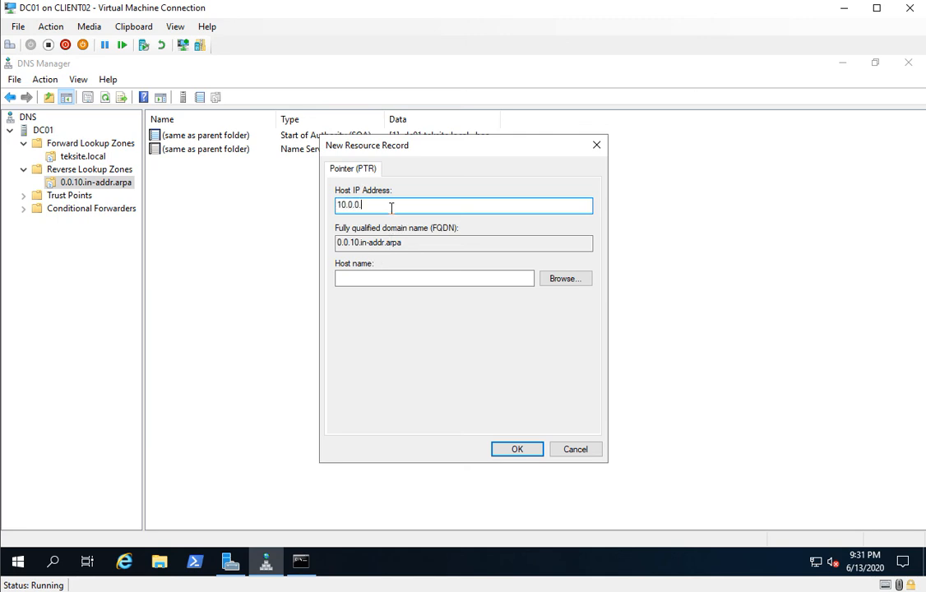
{"action": "type", "text": "10"}
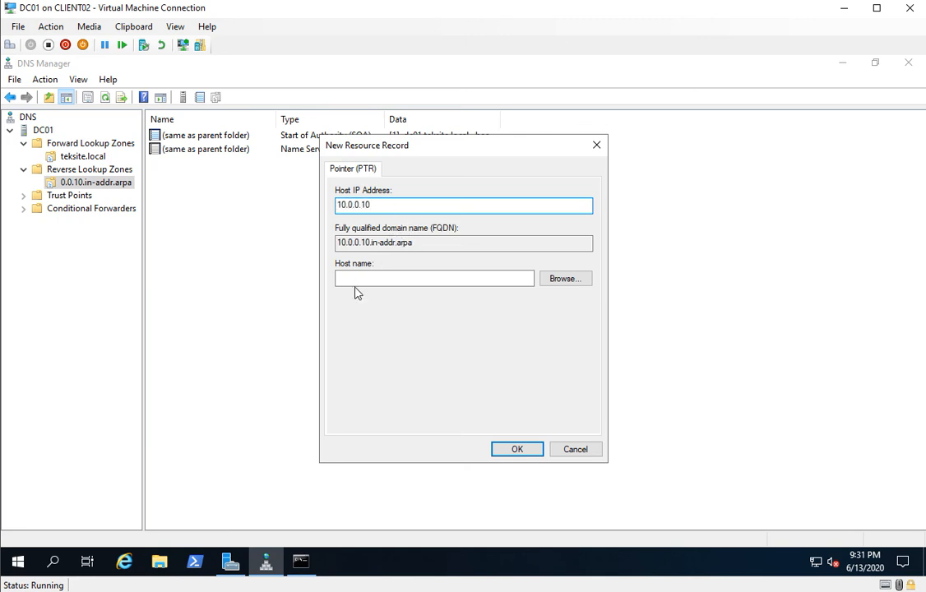
{"action": "left_click", "coordinate": [359, 282]}
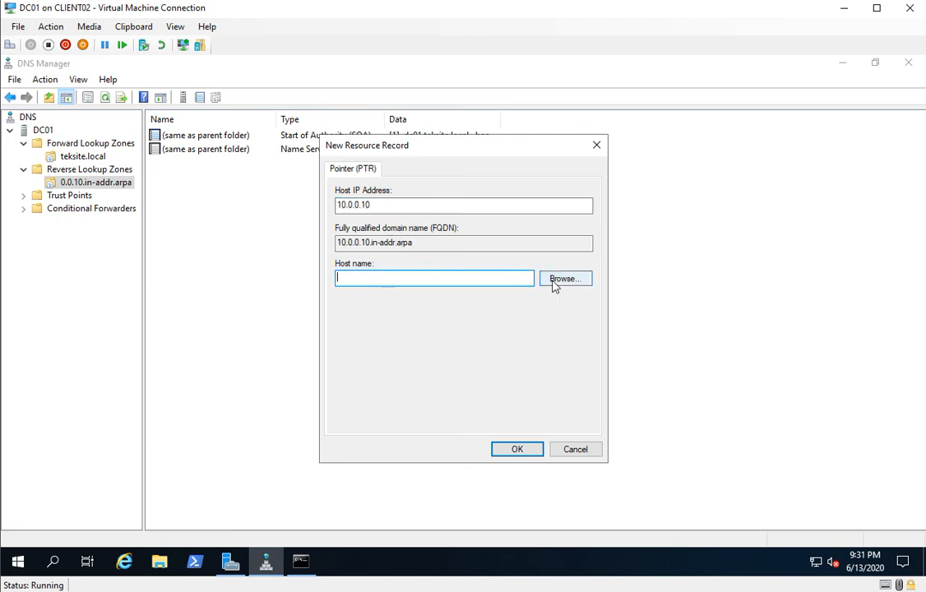
{"action": "left_click", "coordinate": [556, 279]}
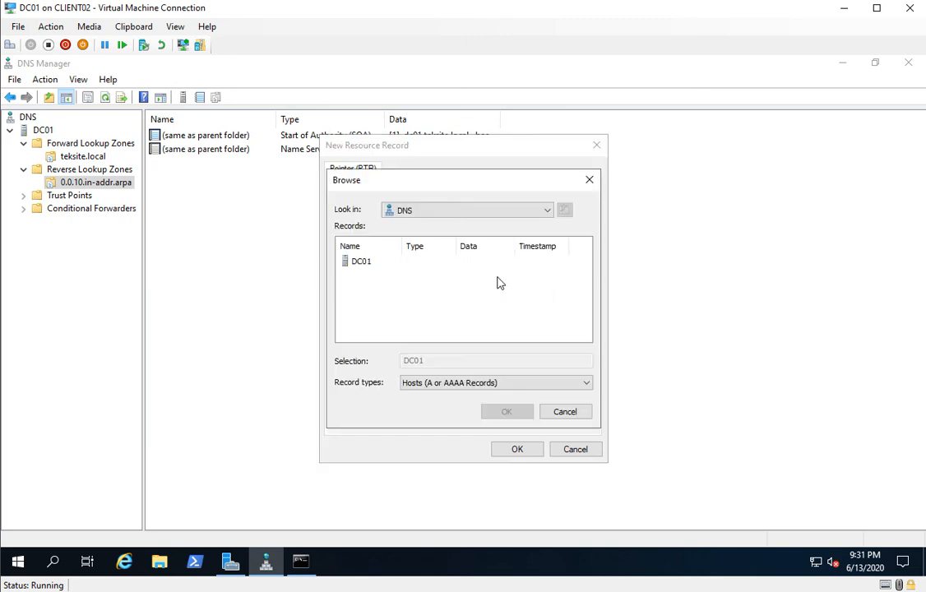
{"action": "double_click", "coordinate": [358, 263]}
{"action": "double_click", "coordinate": [358, 263]}
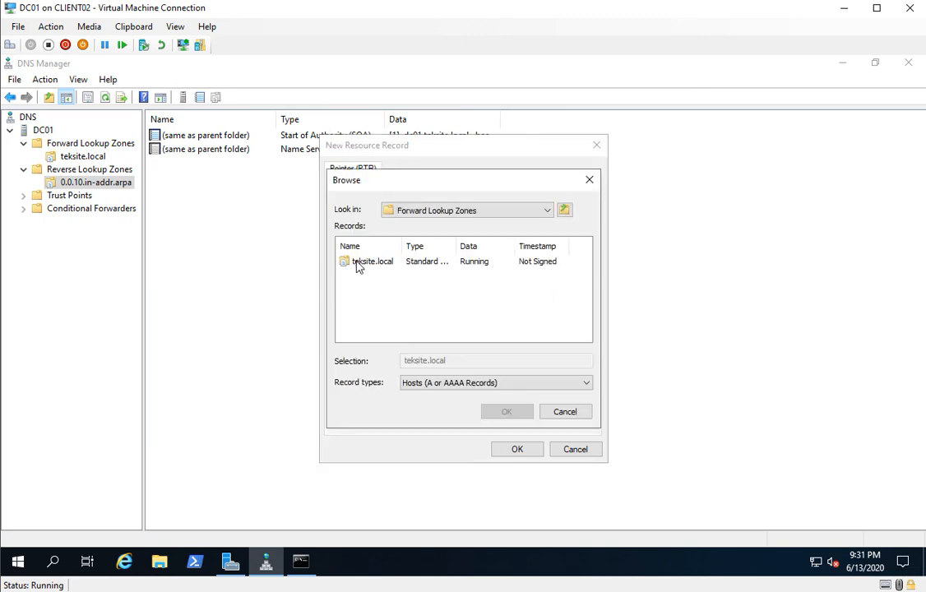
{"action": "double_click", "coordinate": [358, 263]}
{"action": "double_click", "coordinate": [357, 263]}
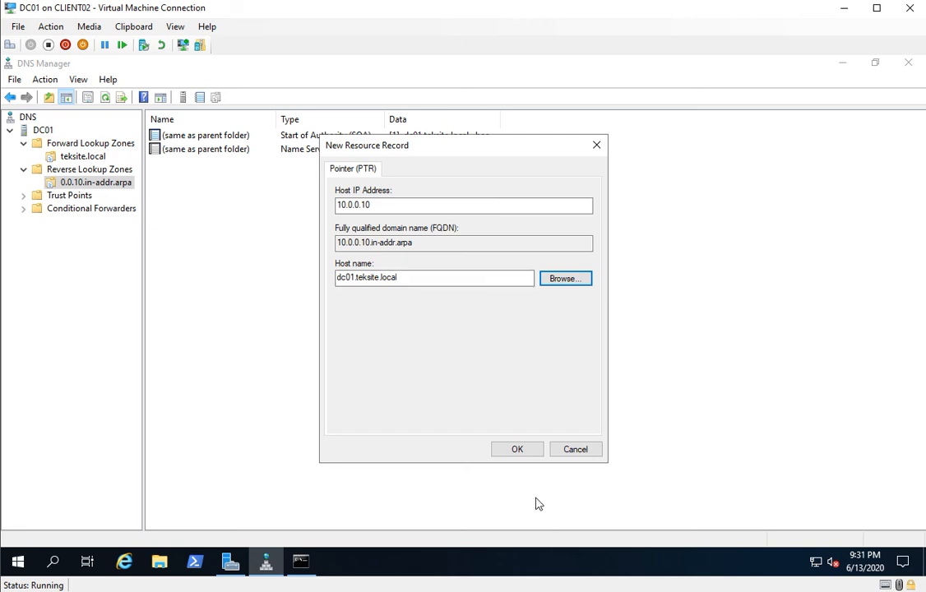
{"action": "left_click", "coordinate": [518, 455]}
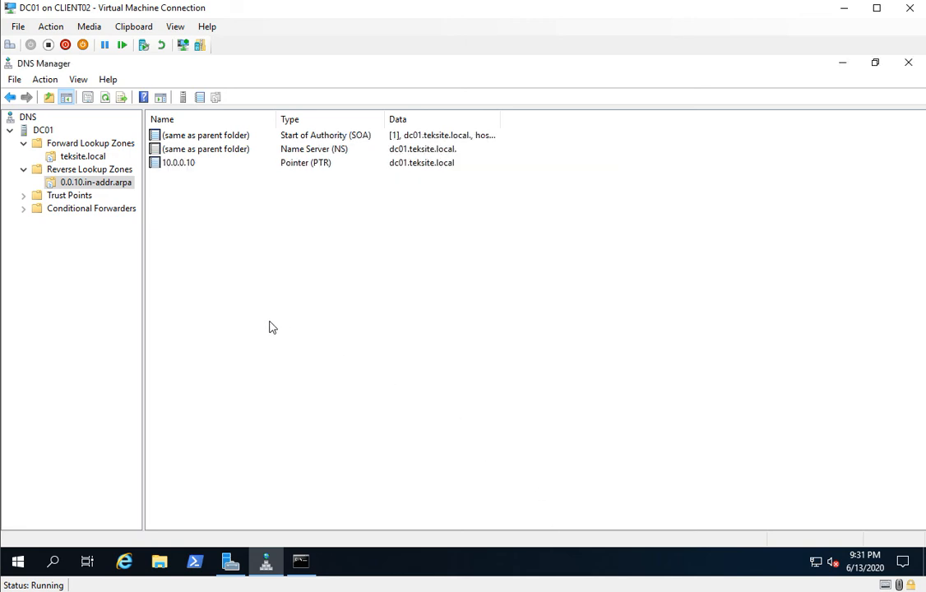
Bring back the Command Prompt, quit the nslookup session, and rerun nslookup to check the default DNS server again.
{"action": "left_click", "coordinate": [303, 563]}
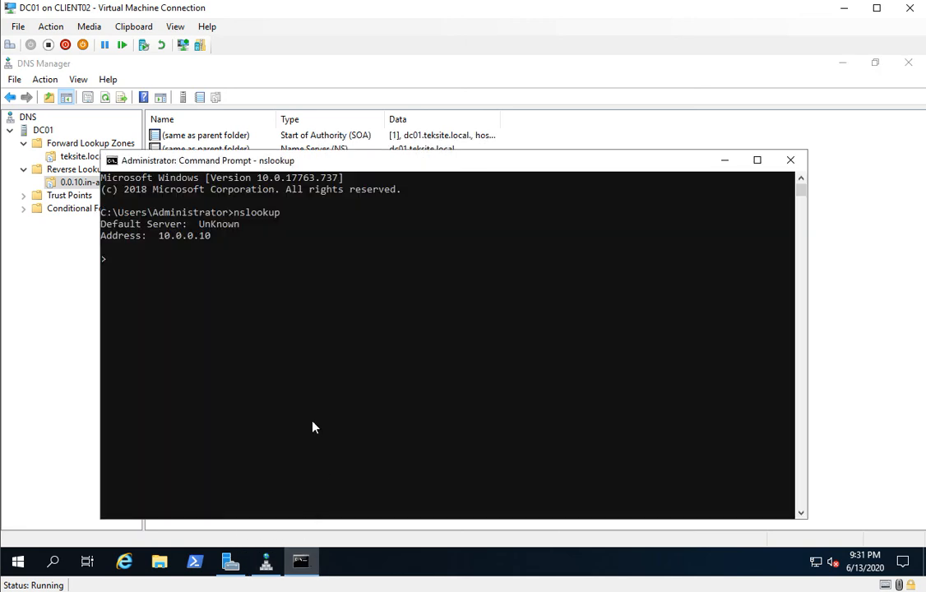
{"action": "key", "text": "ctrl+c"}
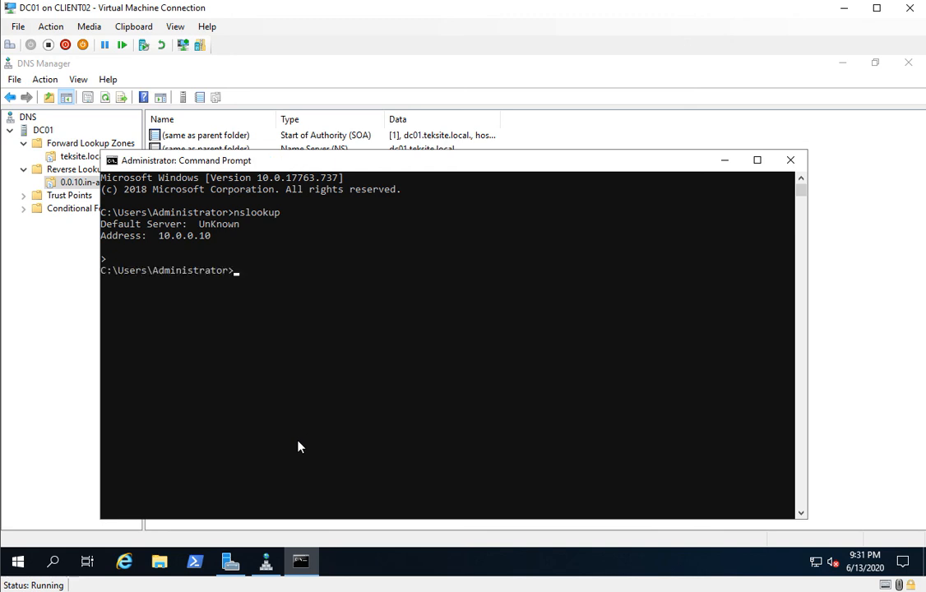
{"action": "key", "text": "Up"}
{"action": "key", "text": "Return"}
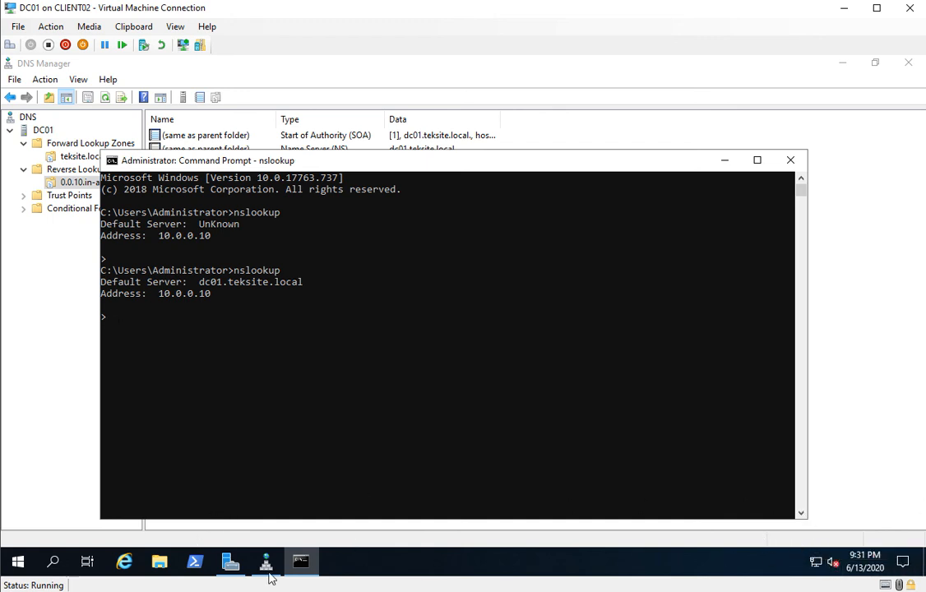
Open Internet Explorer, postpone its setup, and navigate to the suggested go.microsoft.com fwlink address to test name resolution.
{"action": "left_click", "coordinate": [124, 560]}
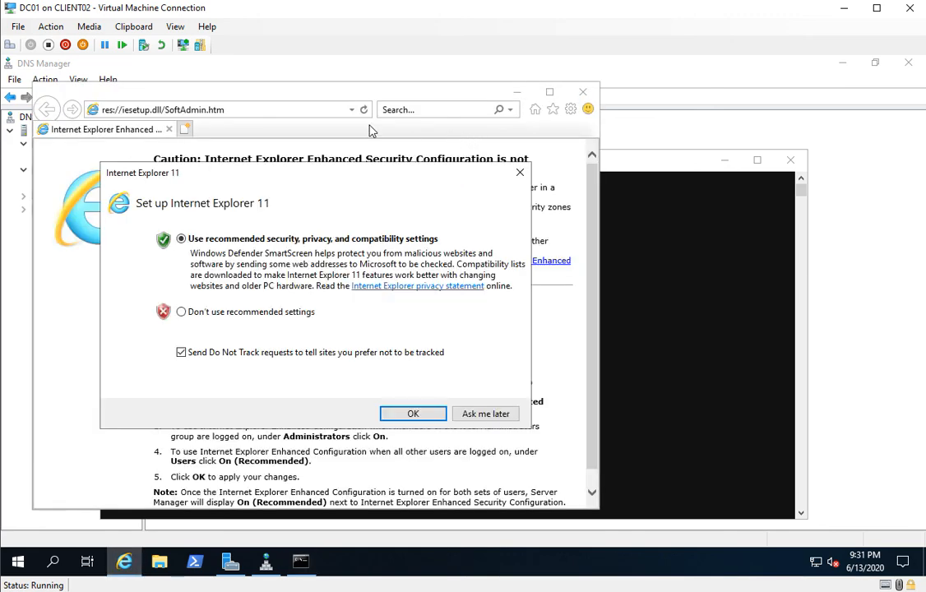
{"action": "left_click", "coordinate": [474, 415]}
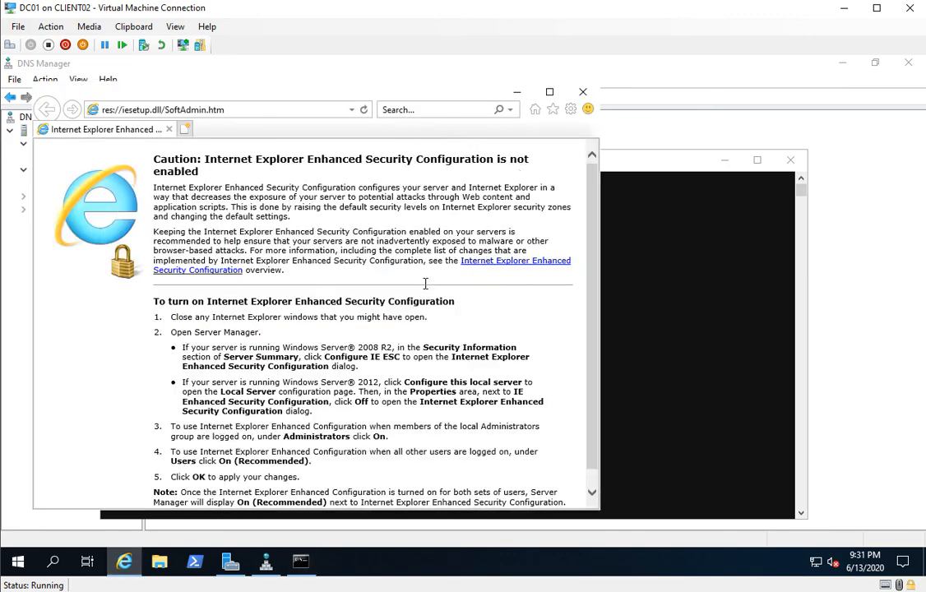
{"action": "left_click", "coordinate": [311, 107]}
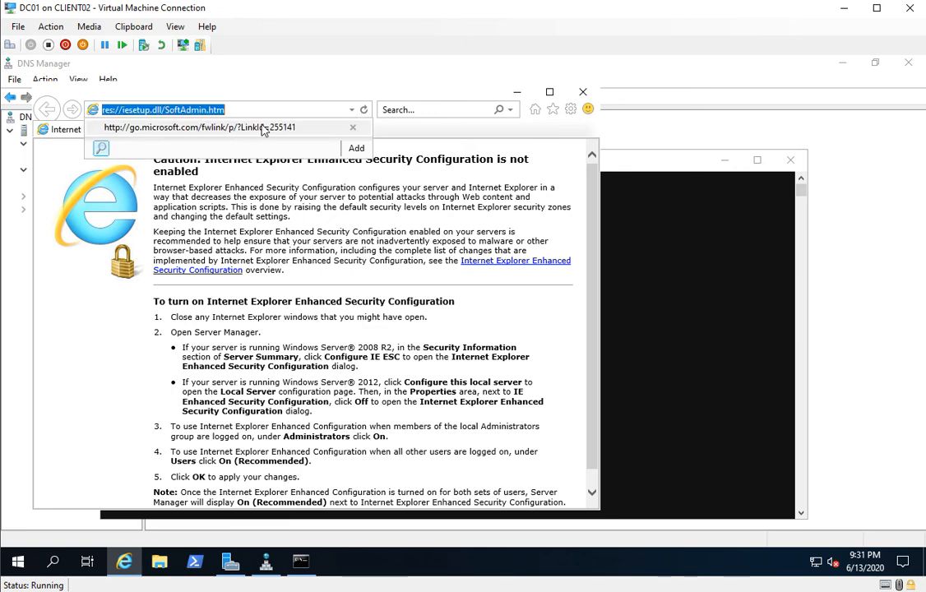
{"action": "left_click", "coordinate": [231, 124]}
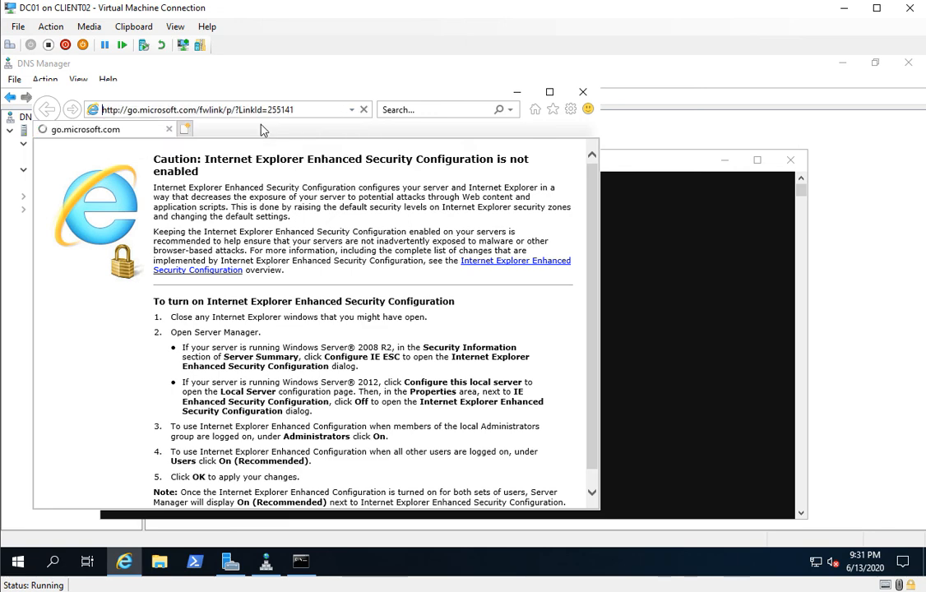